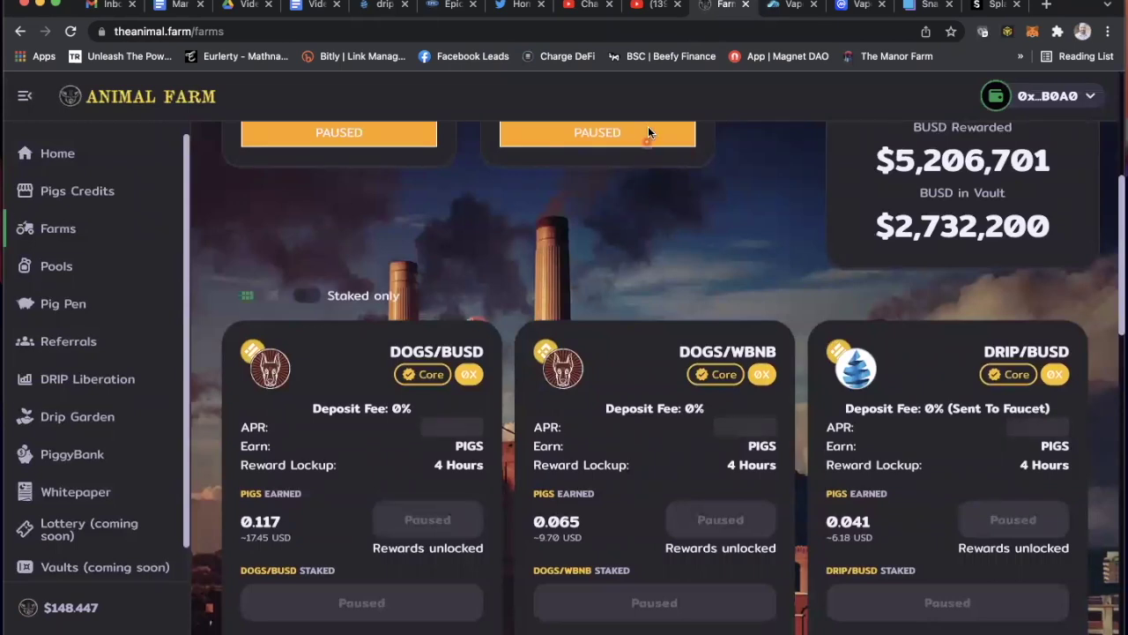
Step: Open the Pigs Credits page of the Animal Farm site
left_click(654, 5)
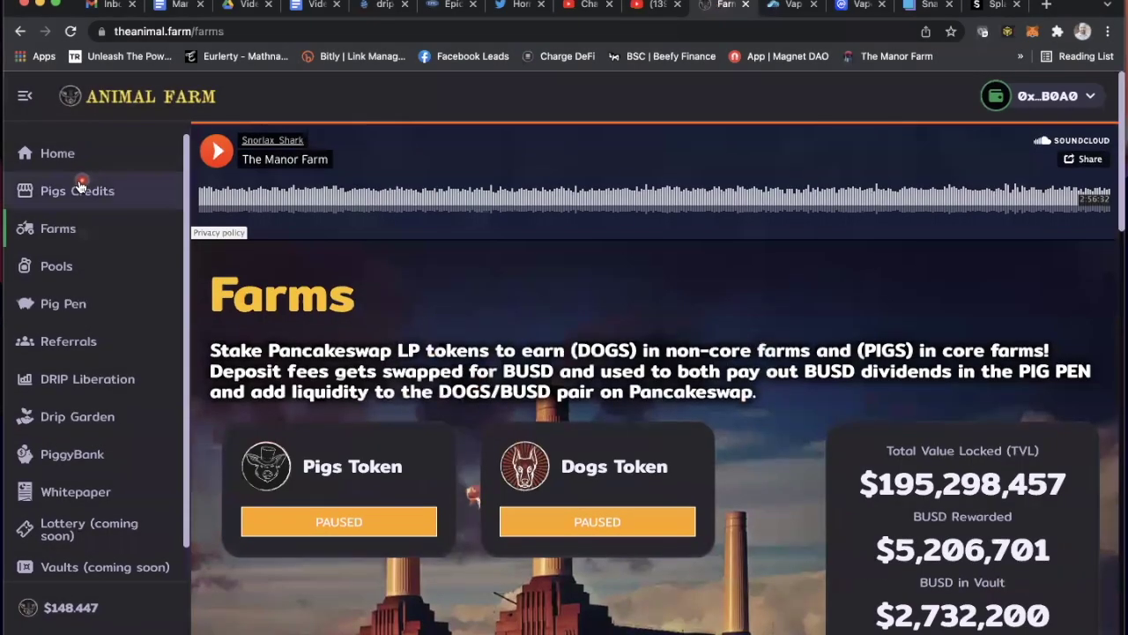
left_click(85, 198)
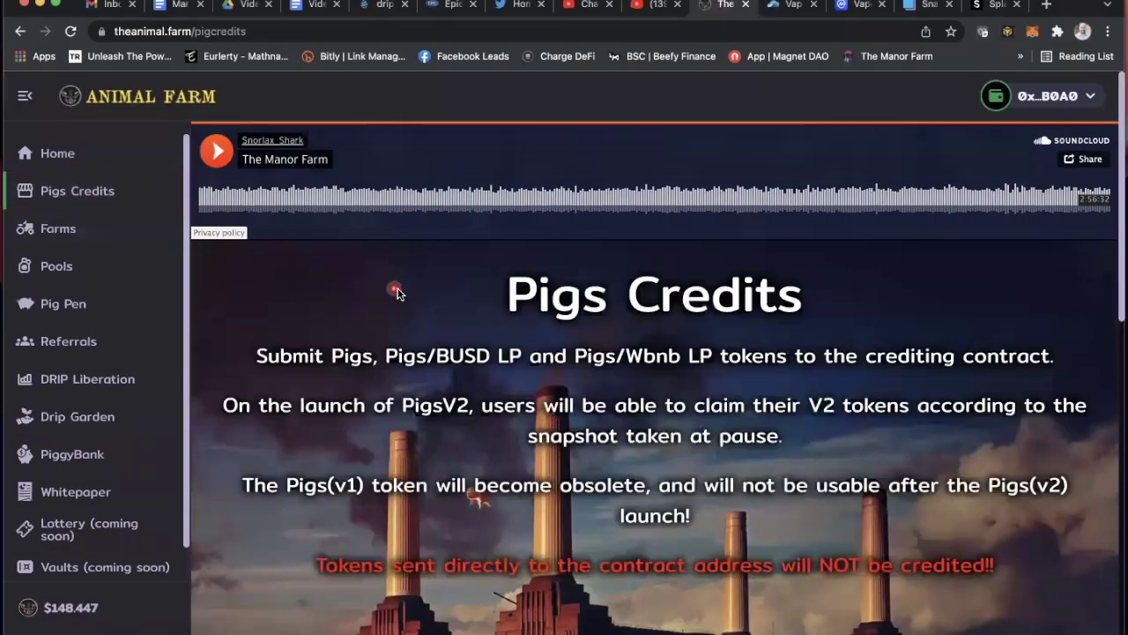
Step: Switch to Telegram and open the admin's "PIGS v2" message from the filtered search results in The Animal Farm chat
key("super+Tab")
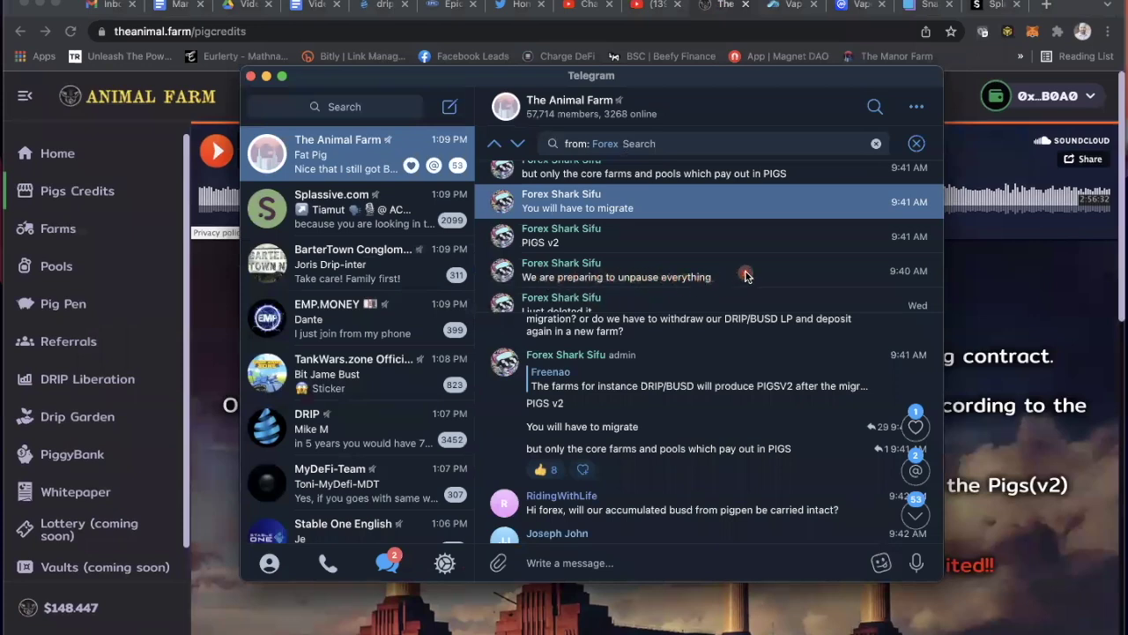
scroll(617, 282, "up", 1)
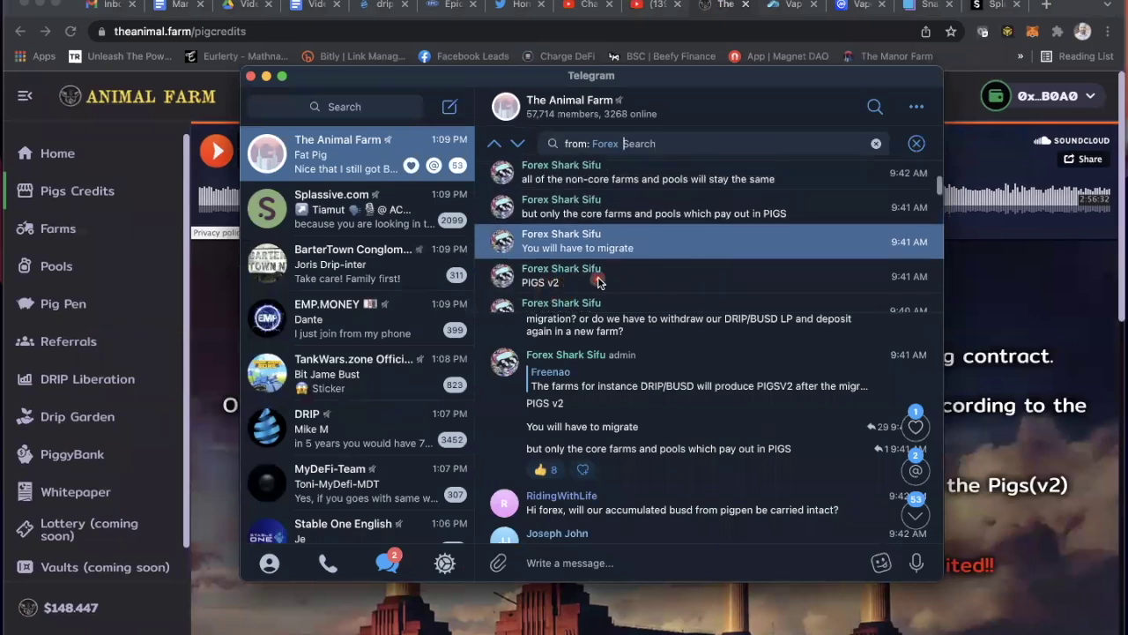
left_click(598, 279)
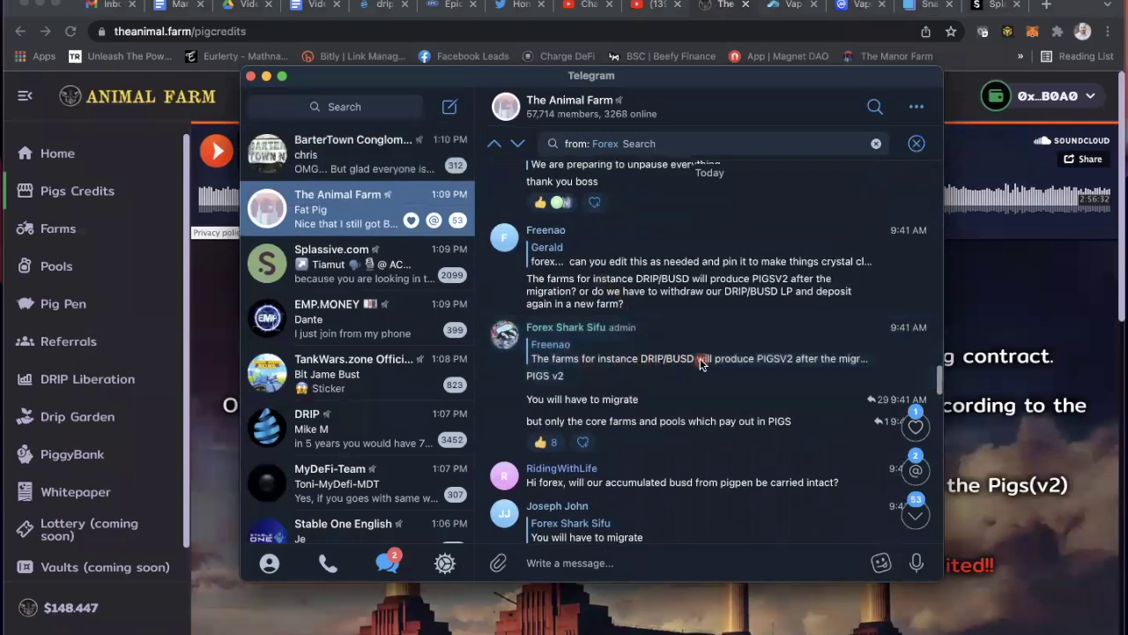
Step: Open the admin's "You will have to migrate" message from the search results and read the farm question it answers
left_click(747, 147)
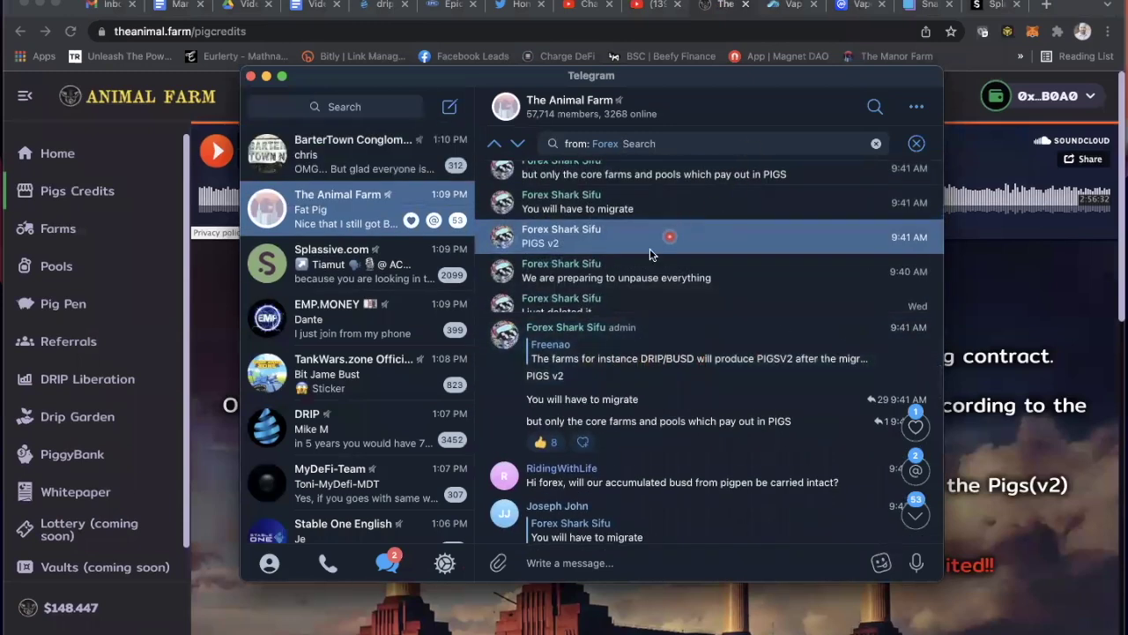
scroll(619, 269, "up", 1)
left_click(617, 246)
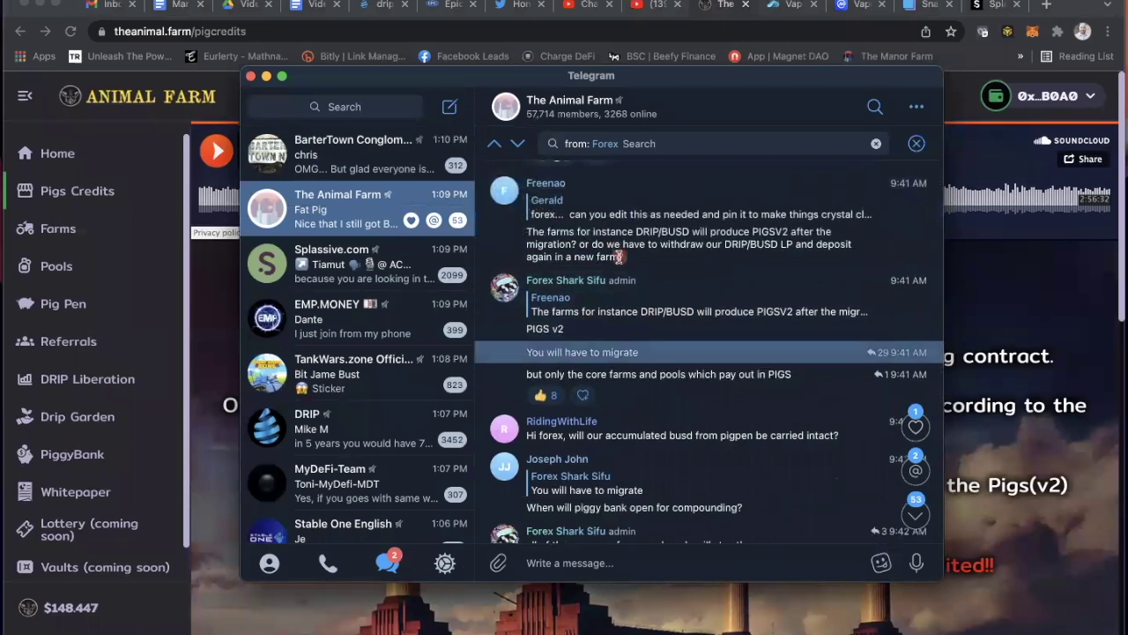
left_click(597, 310)
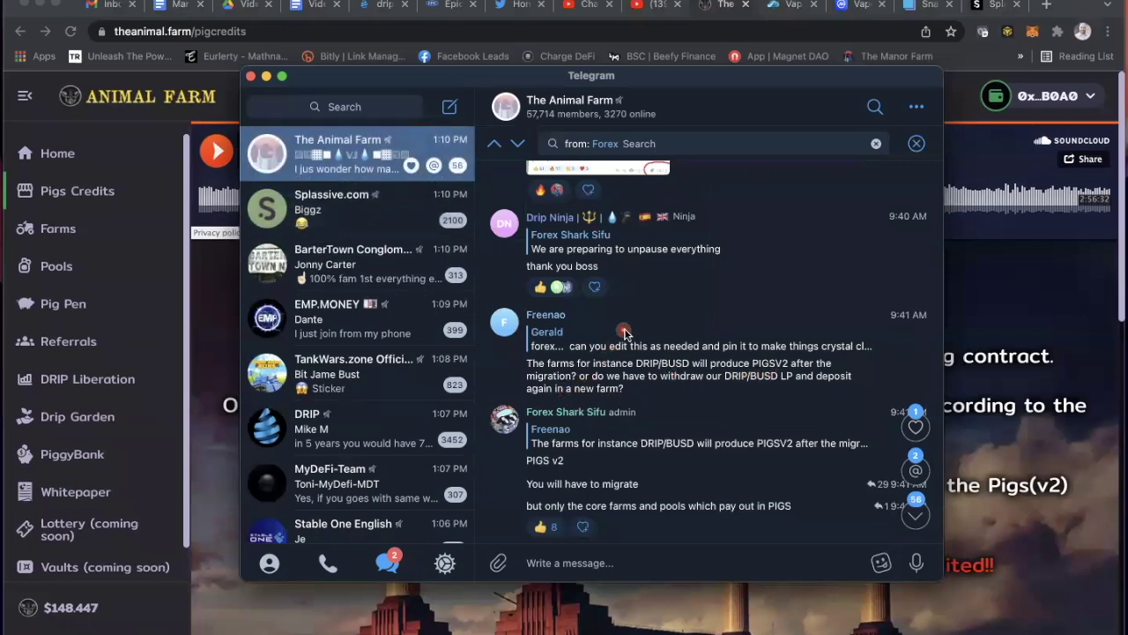
scroll(647, 384, "down", 2)
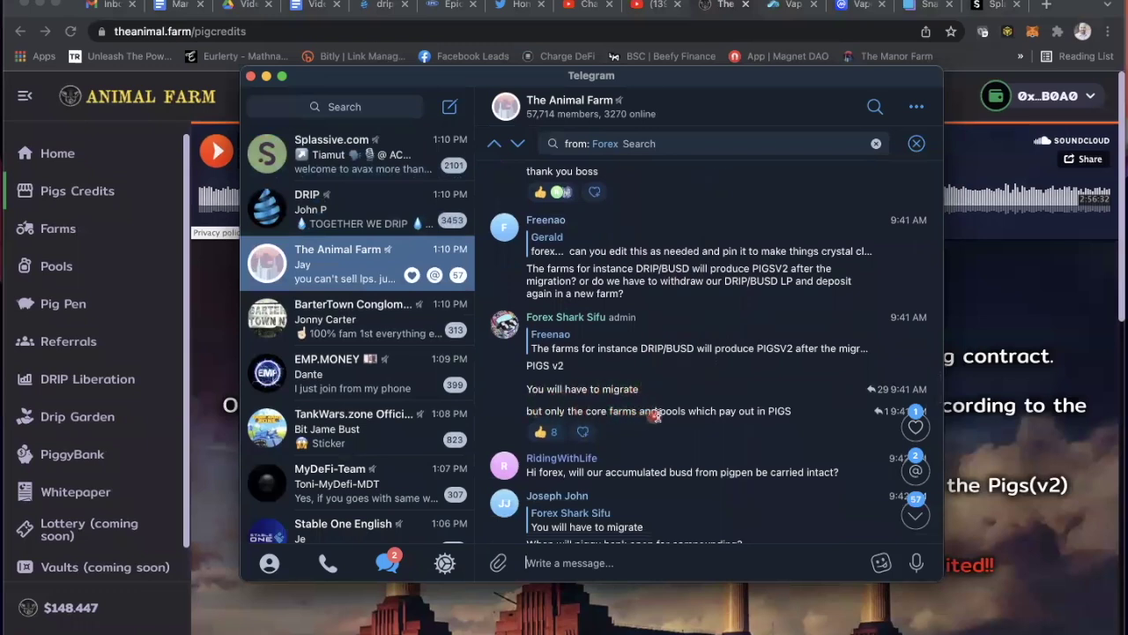
scroll(711, 388, "up", 1)
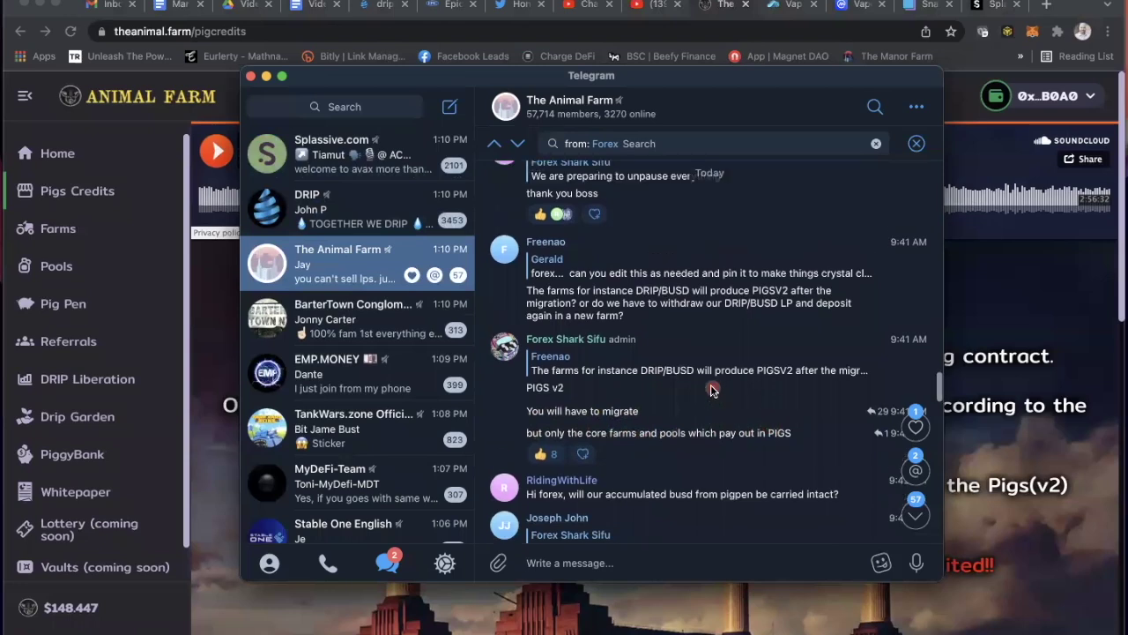
Step: Return to the browser and view the core farm cards on the Animal Farm site's Farms page
left_click(83, 232)
left_click(57, 228)
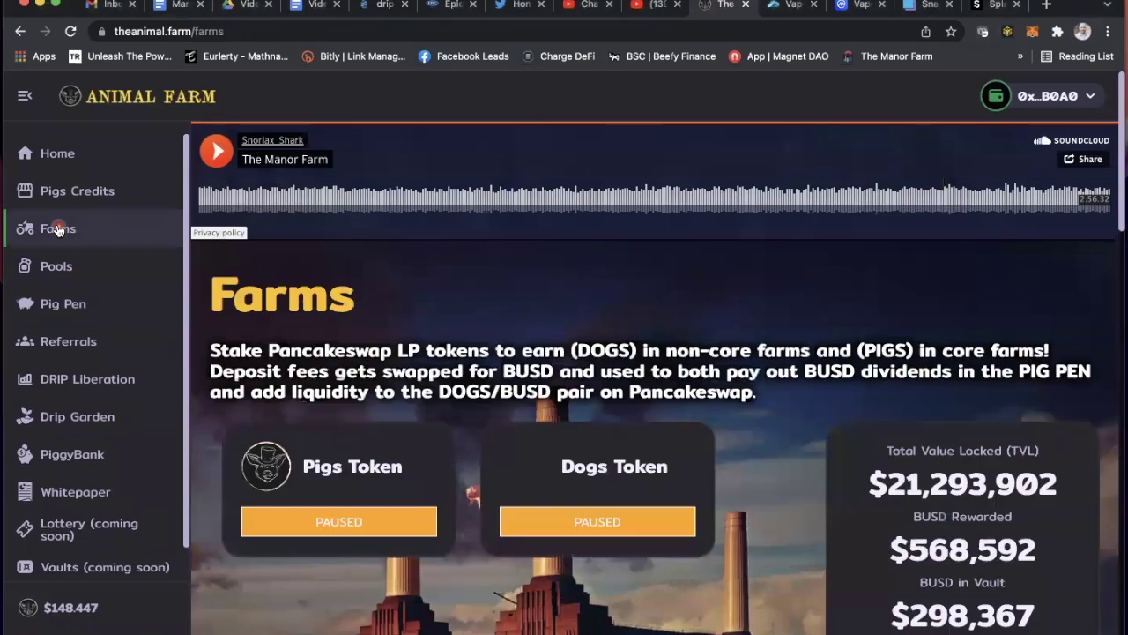
scroll(207, 362, "down", 3)
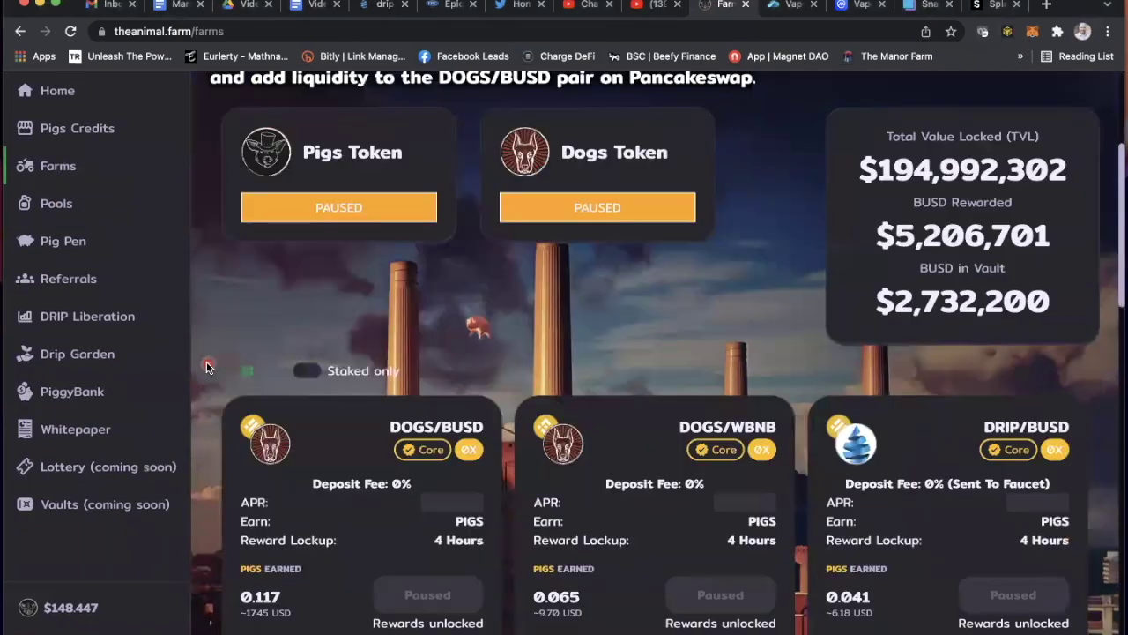
scroll(207, 361, "down", 1)
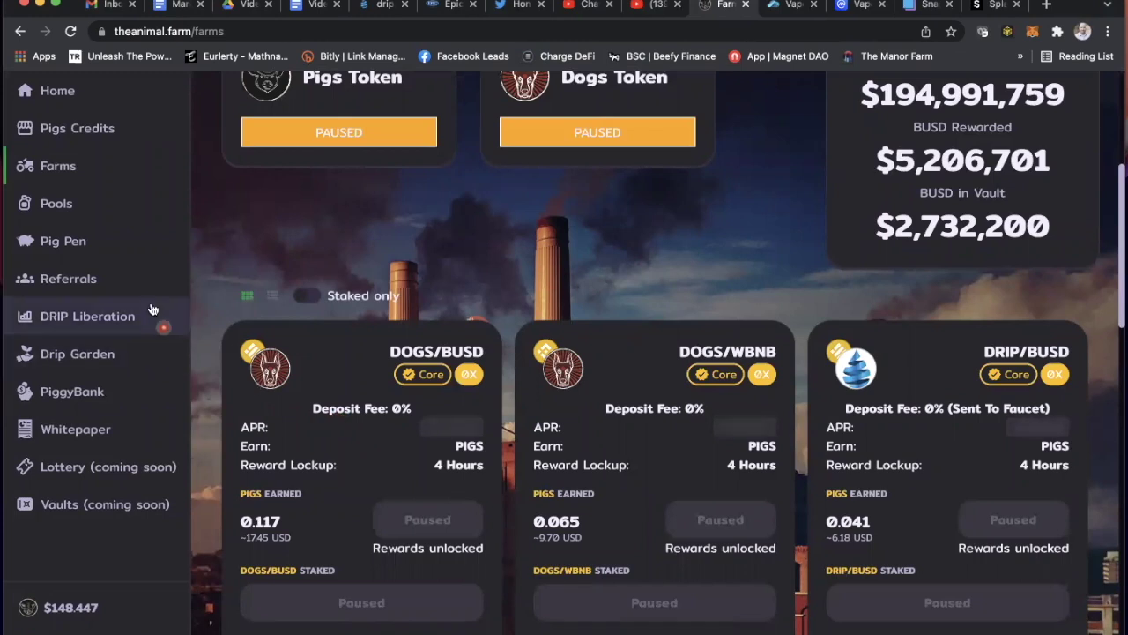
Step: Switch back to Telegram and read the admin's message on unstaking and submitting PIGS LP, including the question it replies to
key("super+Tab")
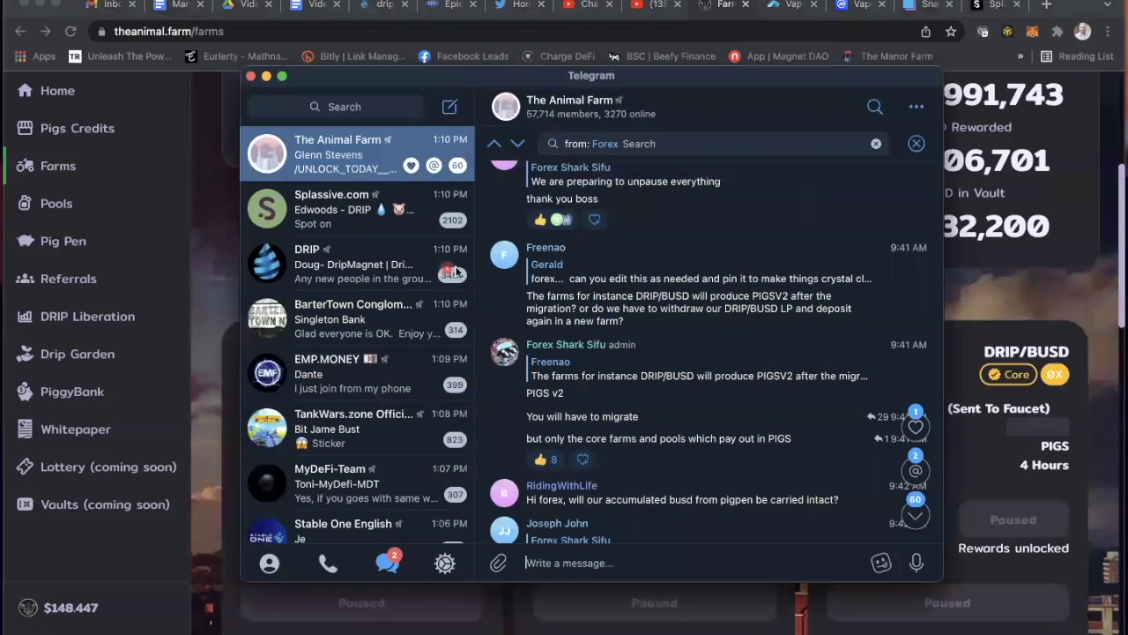
left_click(763, 151)
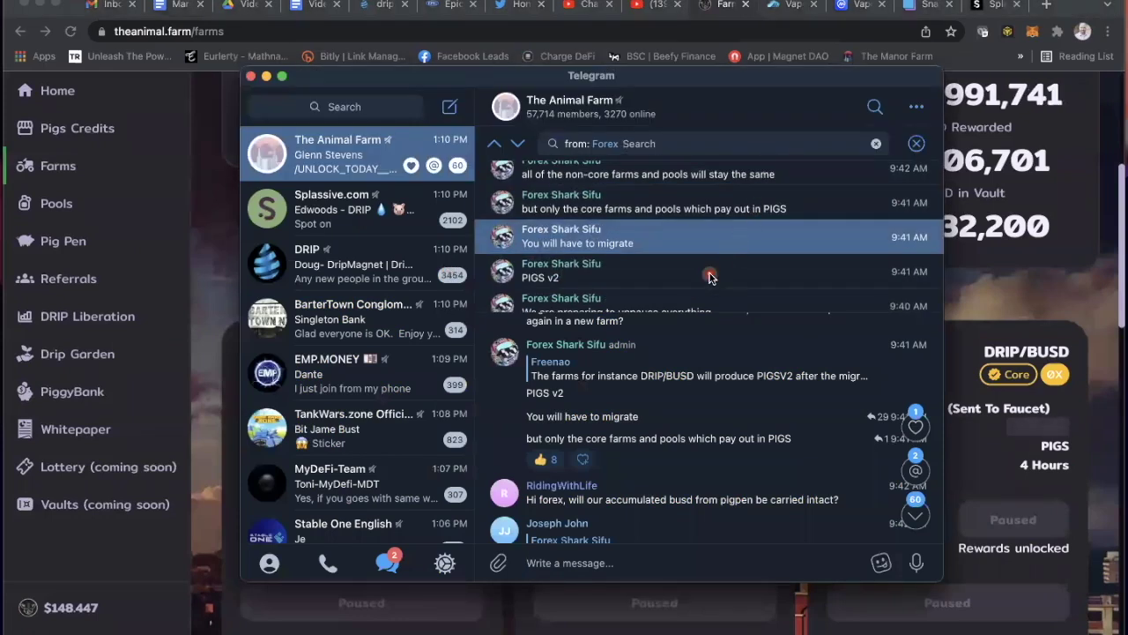
scroll(709, 271, "up", 2)
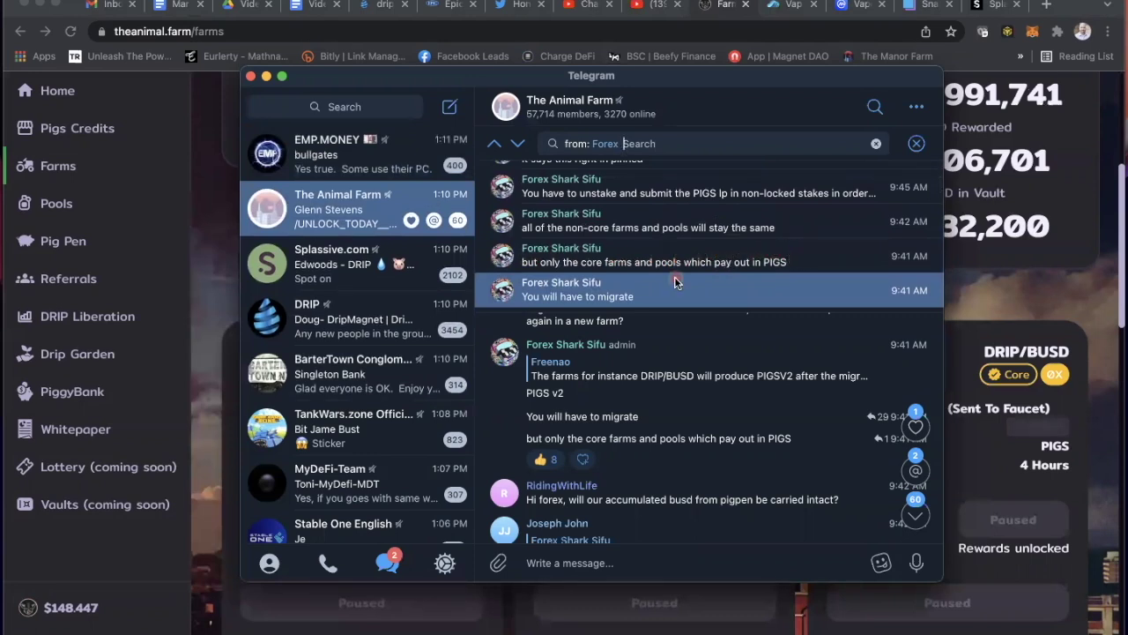
scroll(674, 280, "up", 2)
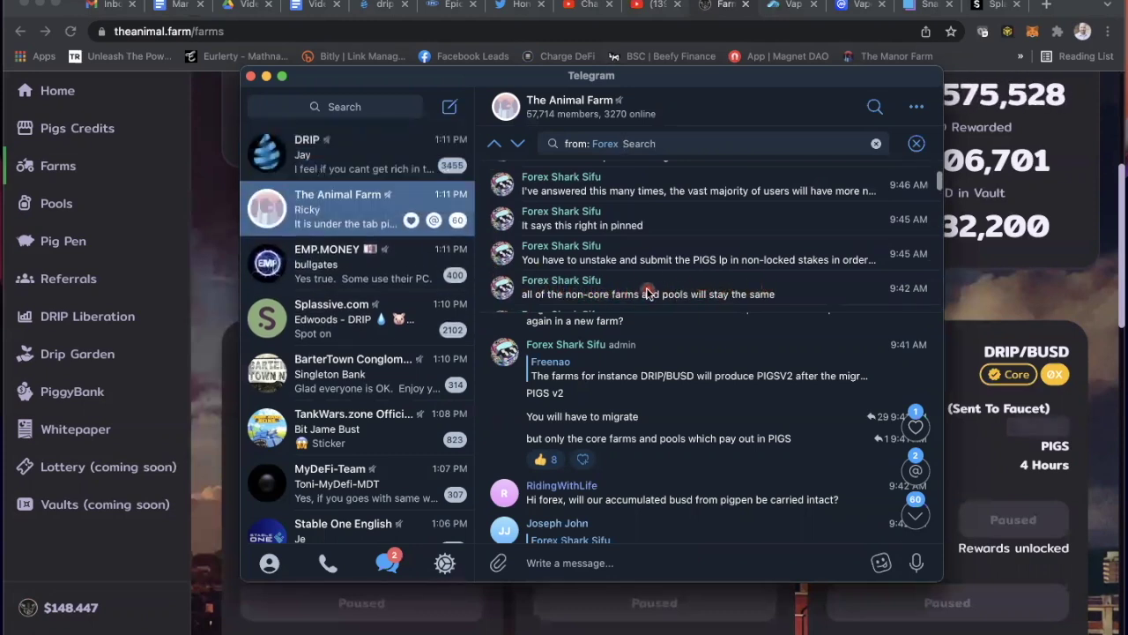
scroll(647, 291, "up", 1)
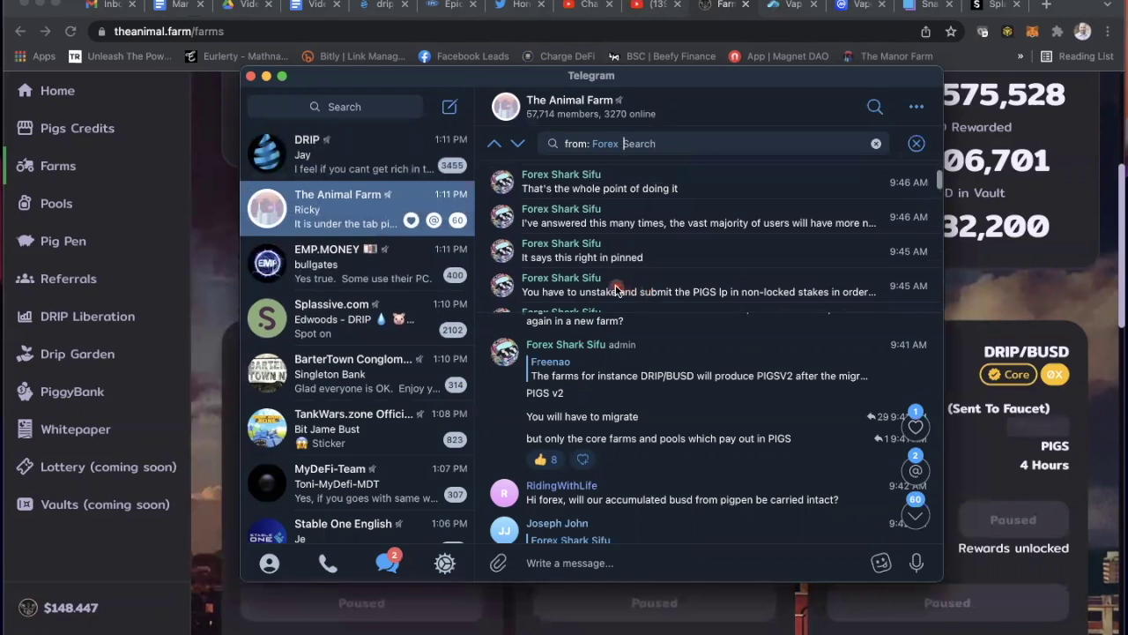
left_click(654, 289)
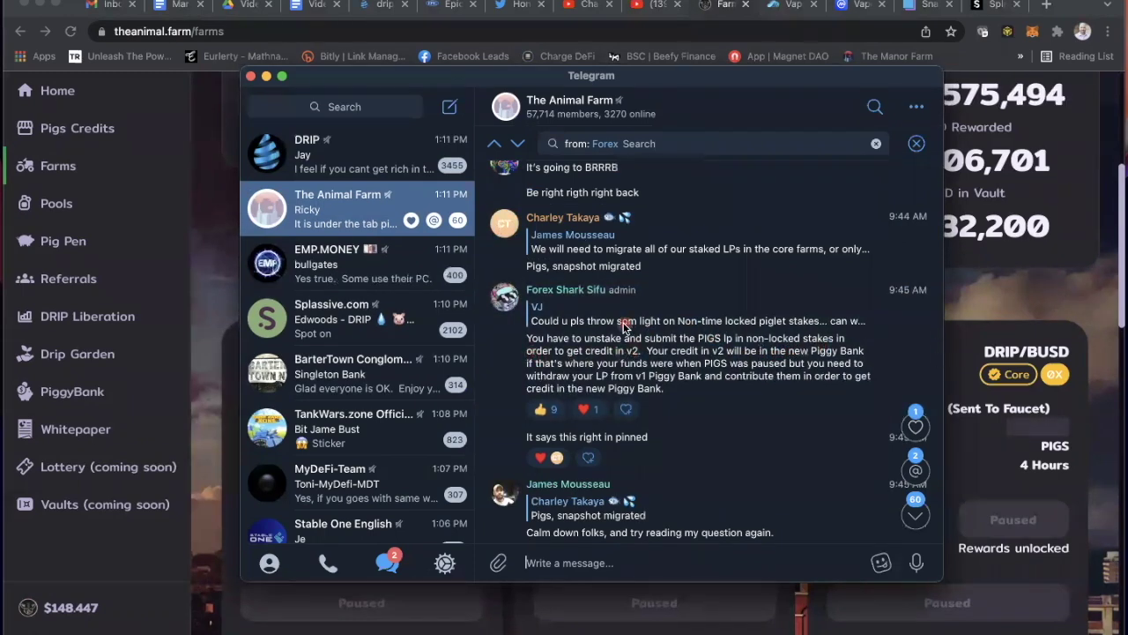
left_click(625, 323)
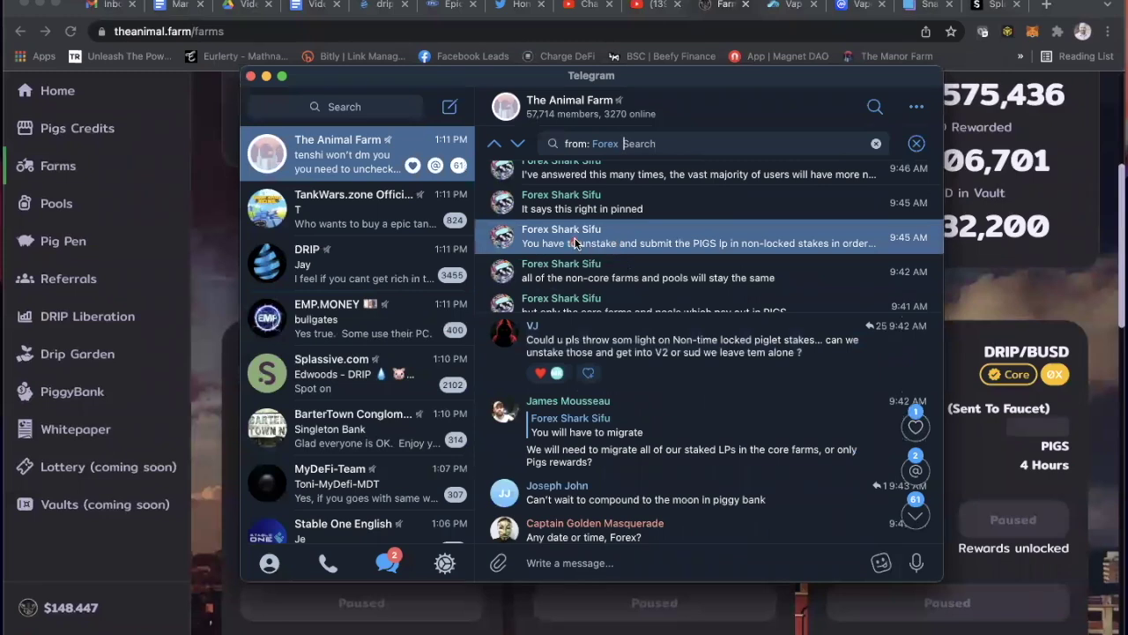
left_click(617, 244)
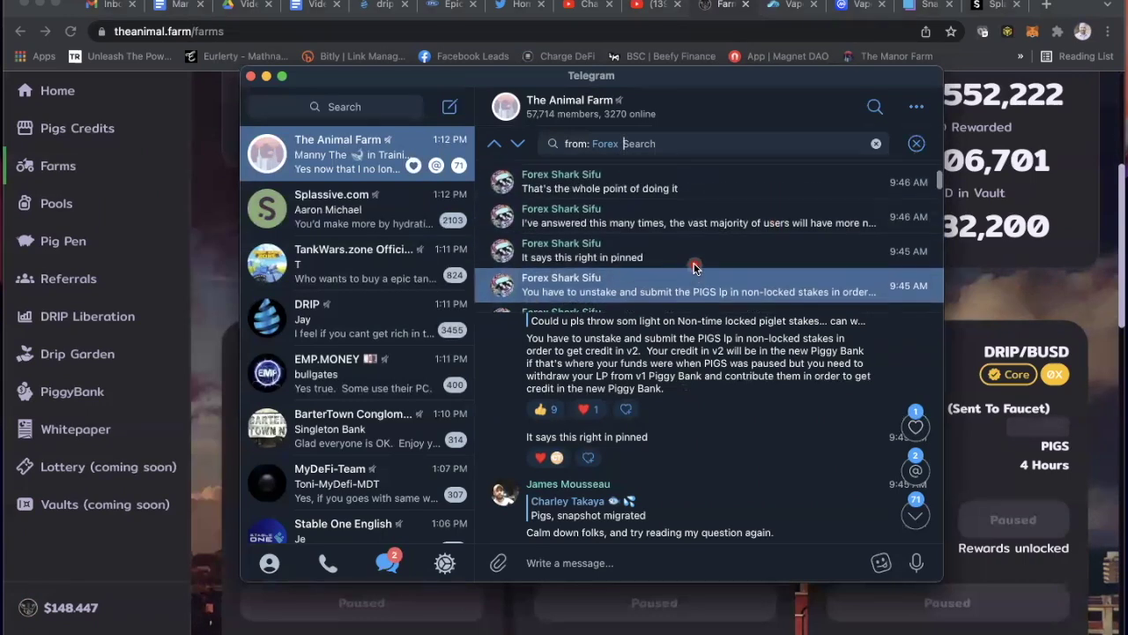
Step: Find and open the admin's newer message "We are preparing to unpause. I will be doing an AMA tomorrow in VC"
scroll(694, 267, "up", 3)
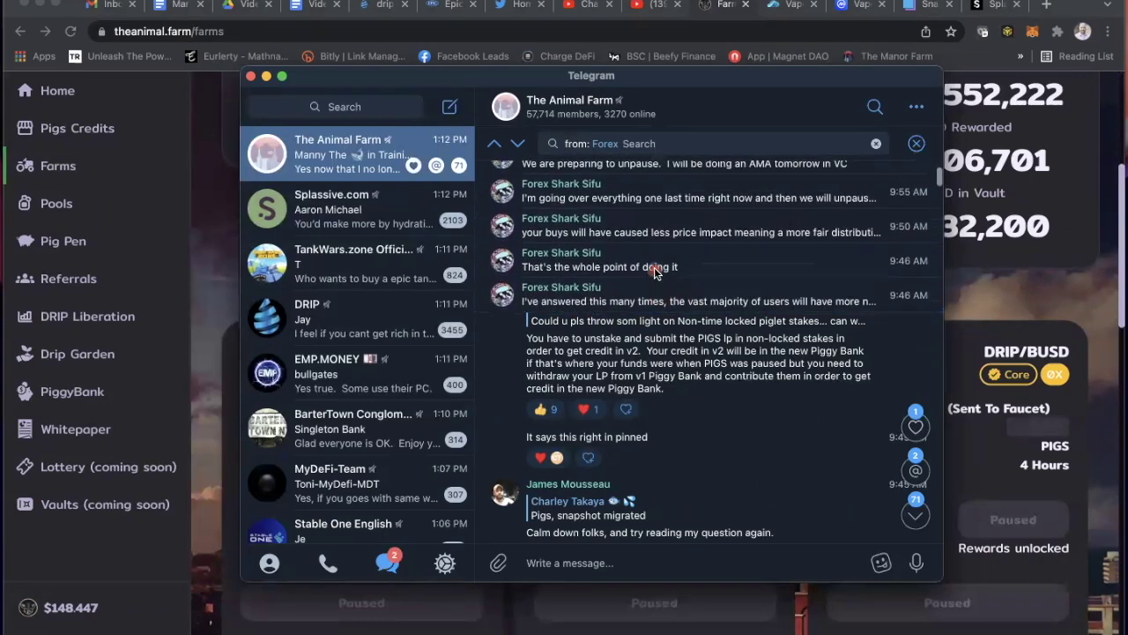
scroll(636, 275, "up", 1)
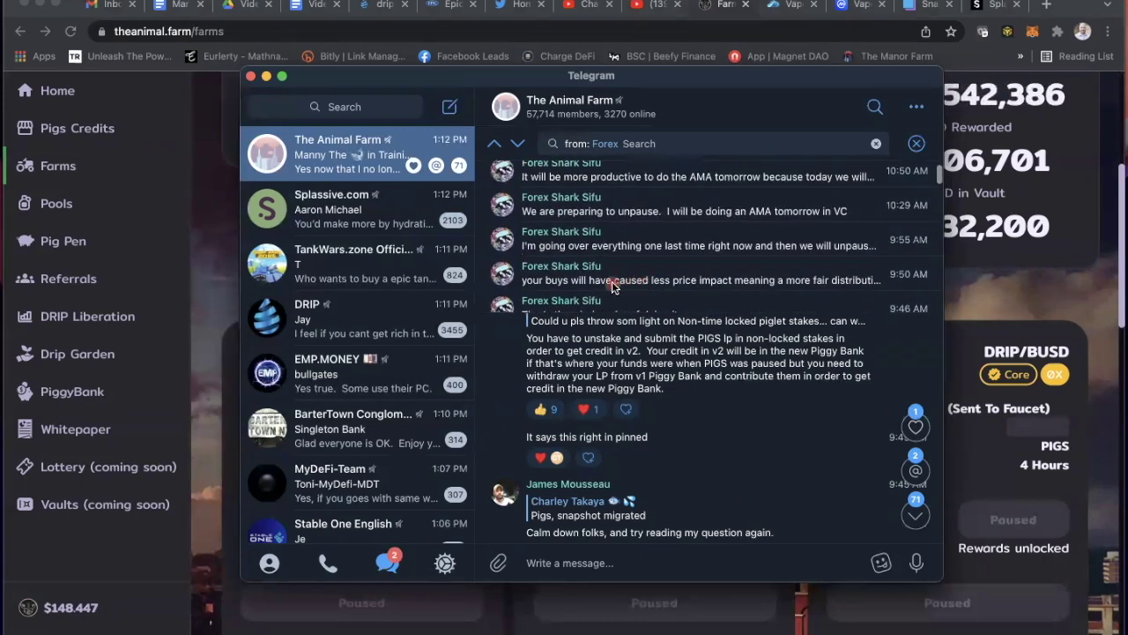
scroll(655, 279, "up", 2)
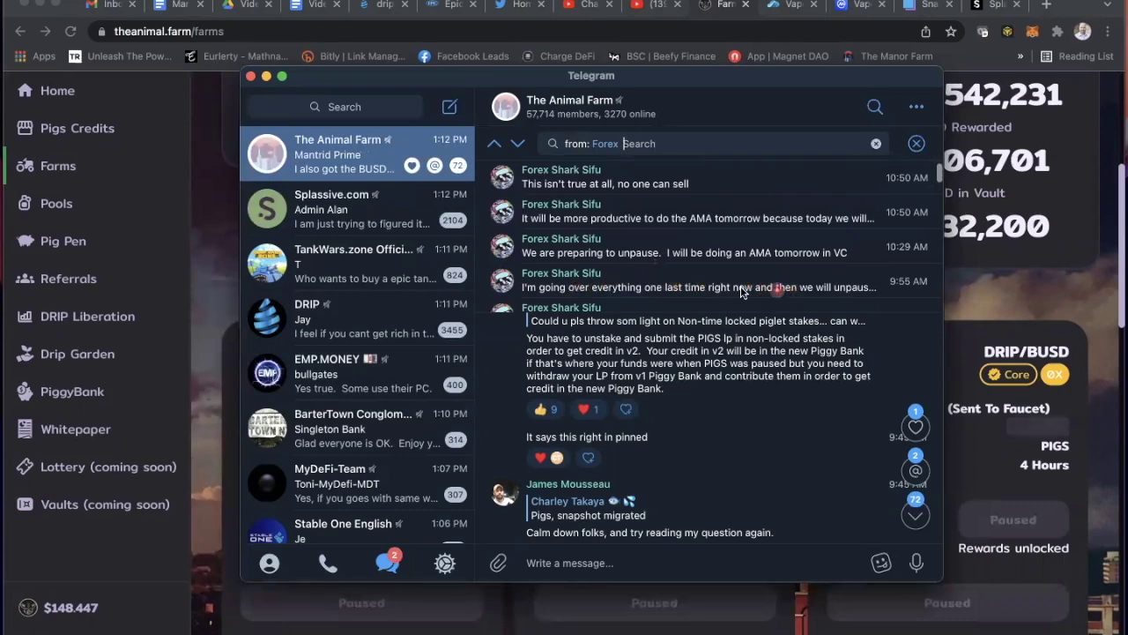
scroll(643, 282, "up", 1)
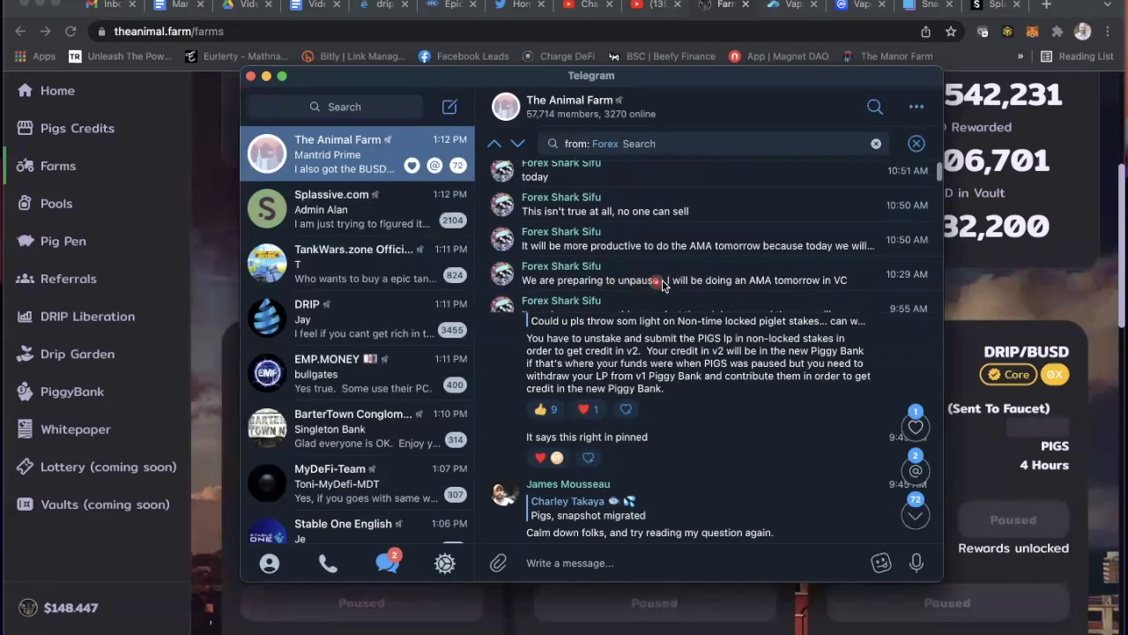
scroll(713, 272, "down", 1)
left_click(713, 271)
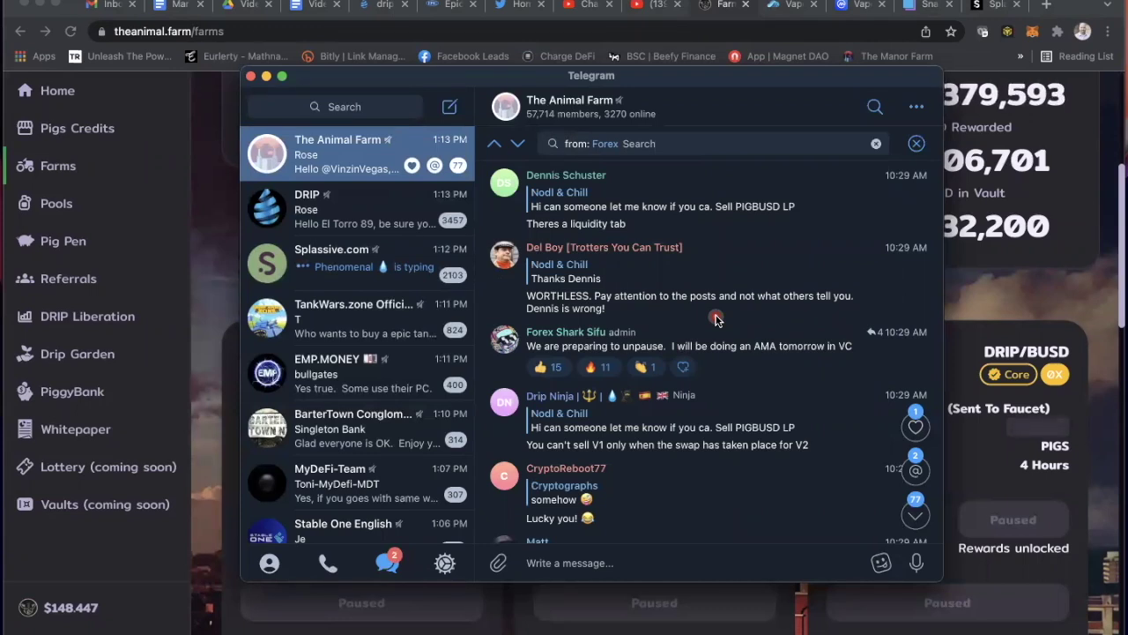
Step: Open the admin's message on why the AMA is more productive tomorrow, followed by the admin's "today" reply about unpausing
left_click(781, 144)
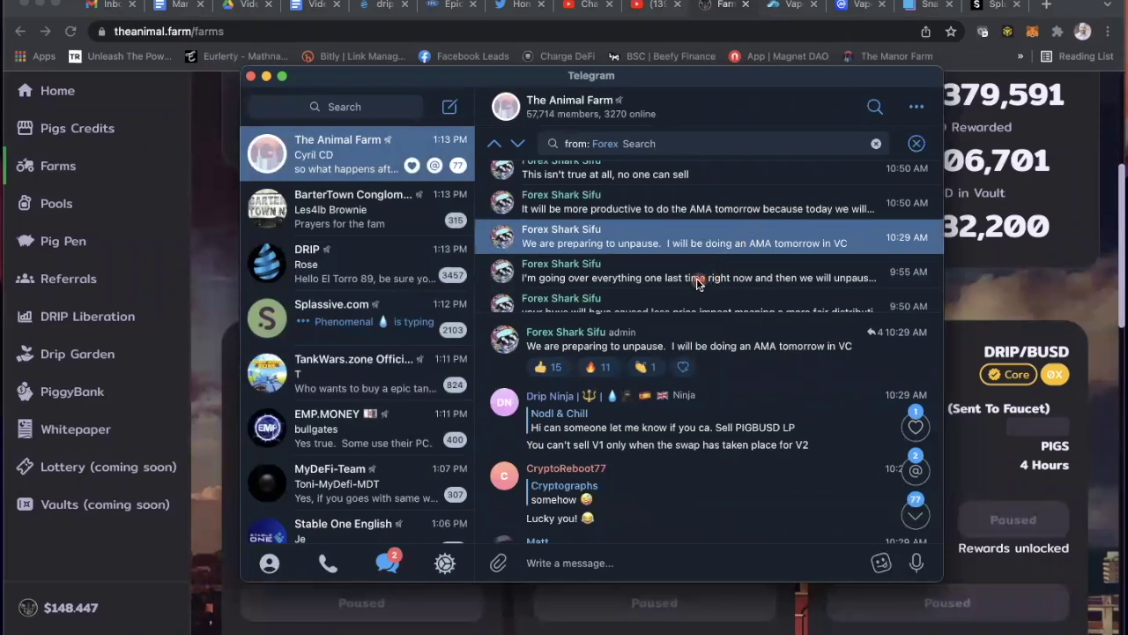
scroll(696, 277, "up", 2)
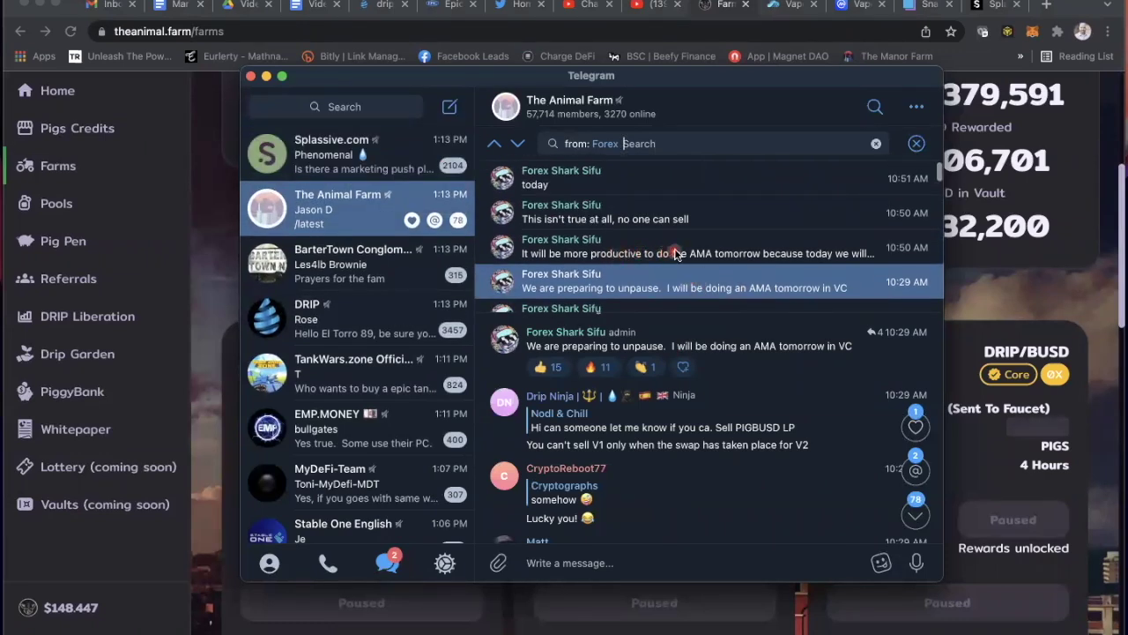
left_click(690, 253)
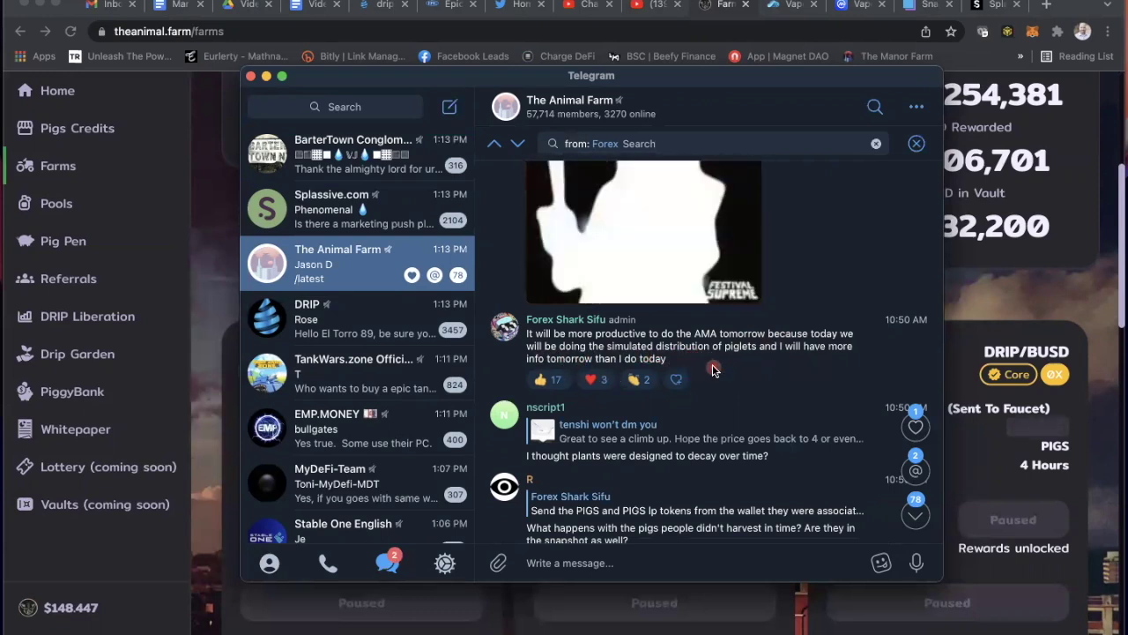
scroll(714, 368, "up", 1)
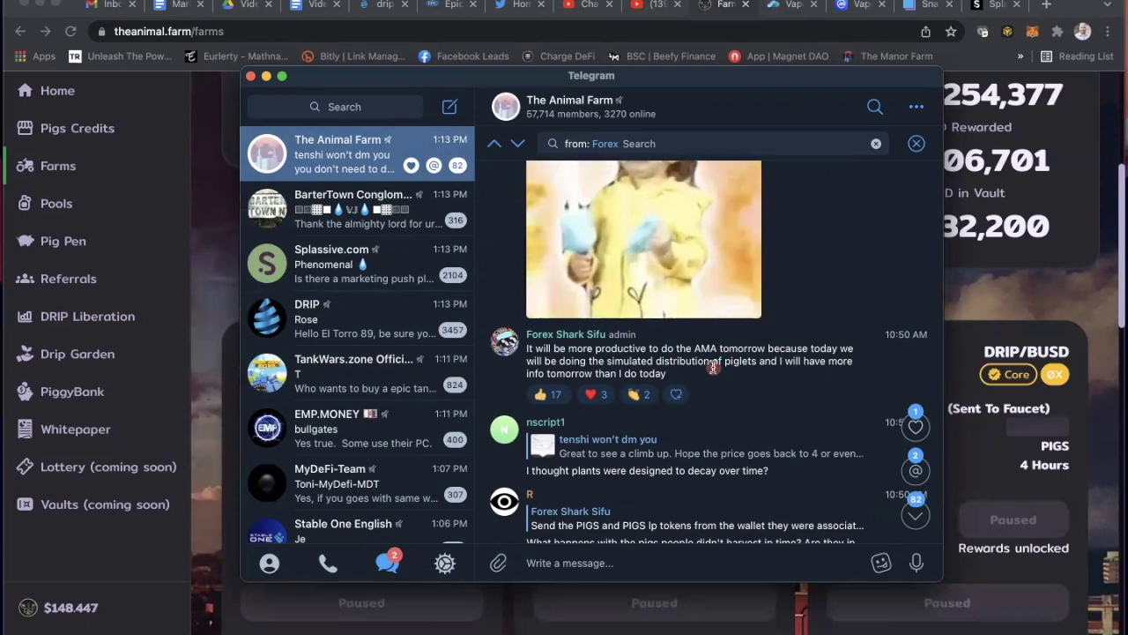
left_click(789, 143)
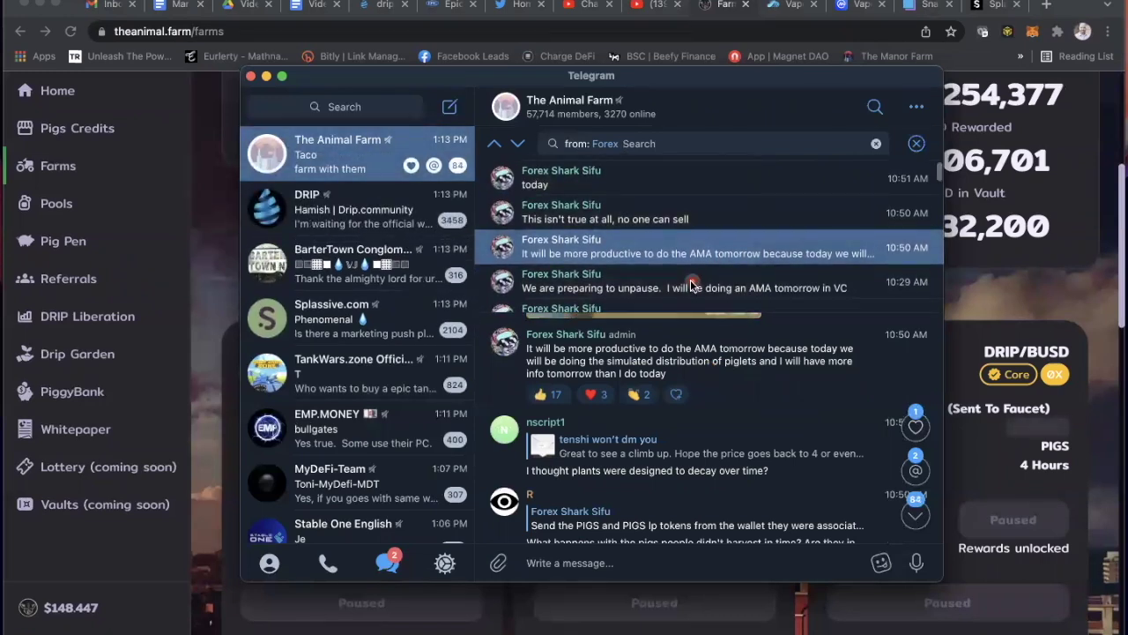
left_click(608, 178)
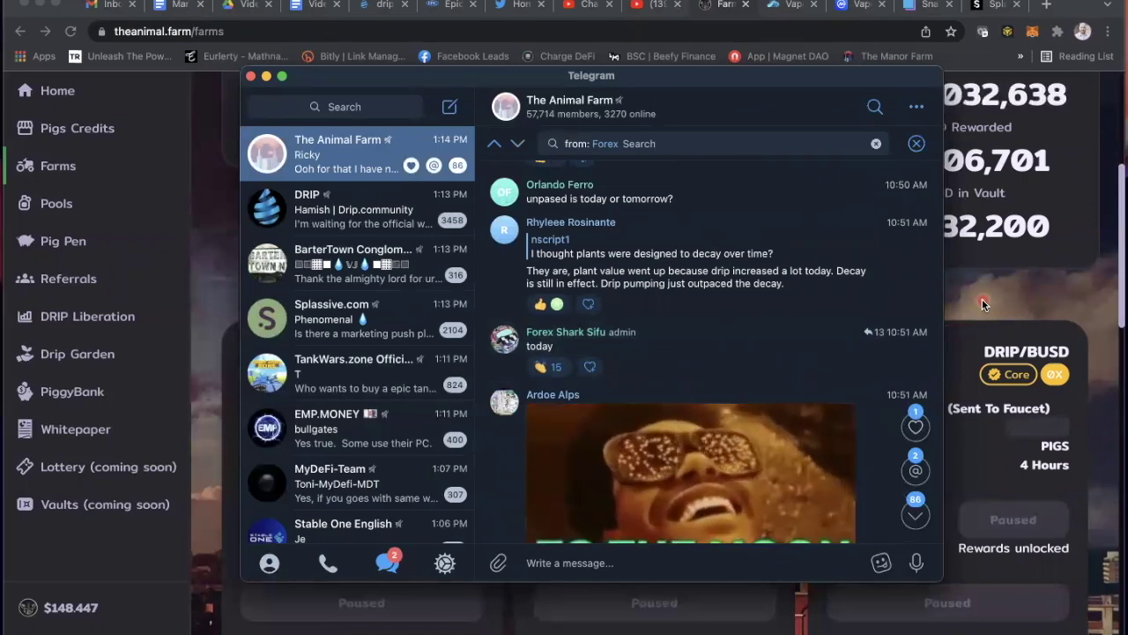
Step: Switch back to the browser and view the Submit Pigs form on the Pigs Credits page
left_click(982, 298)
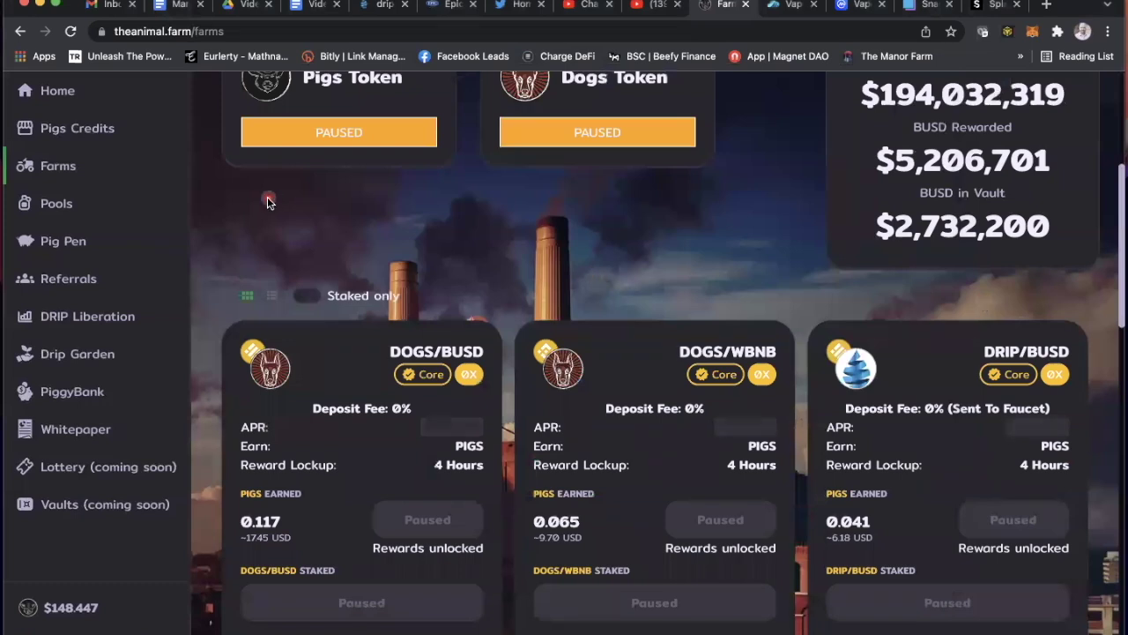
scroll(182, 298, "up", 1)
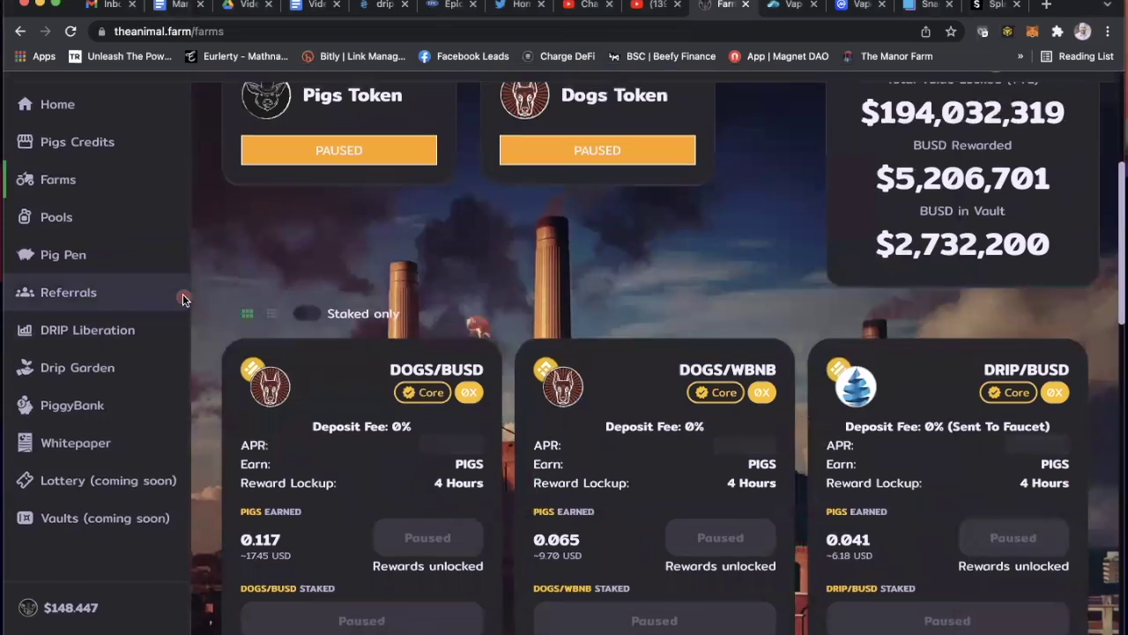
scroll(183, 298, "up", 3)
left_click(106, 190)
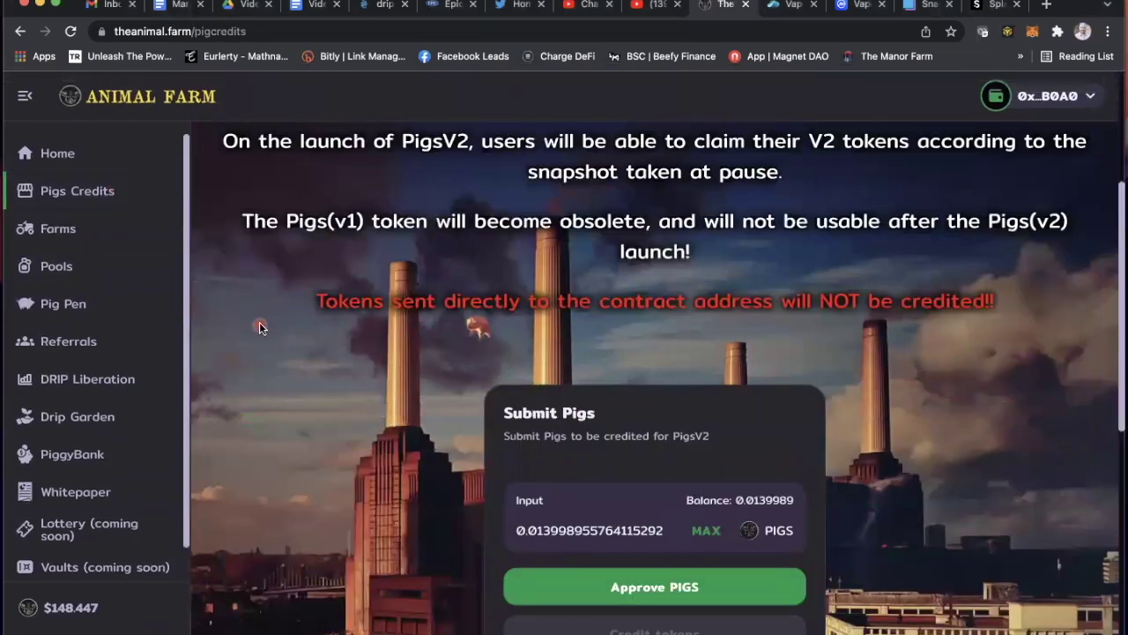
Step: Examine the Pigs Credits instructions and the submission forms for Pigs, Pigs/BUSD LP and Pigs/WBNB LP
scroll(259, 324, "up", 5)
scroll(432, 280, "down", 3)
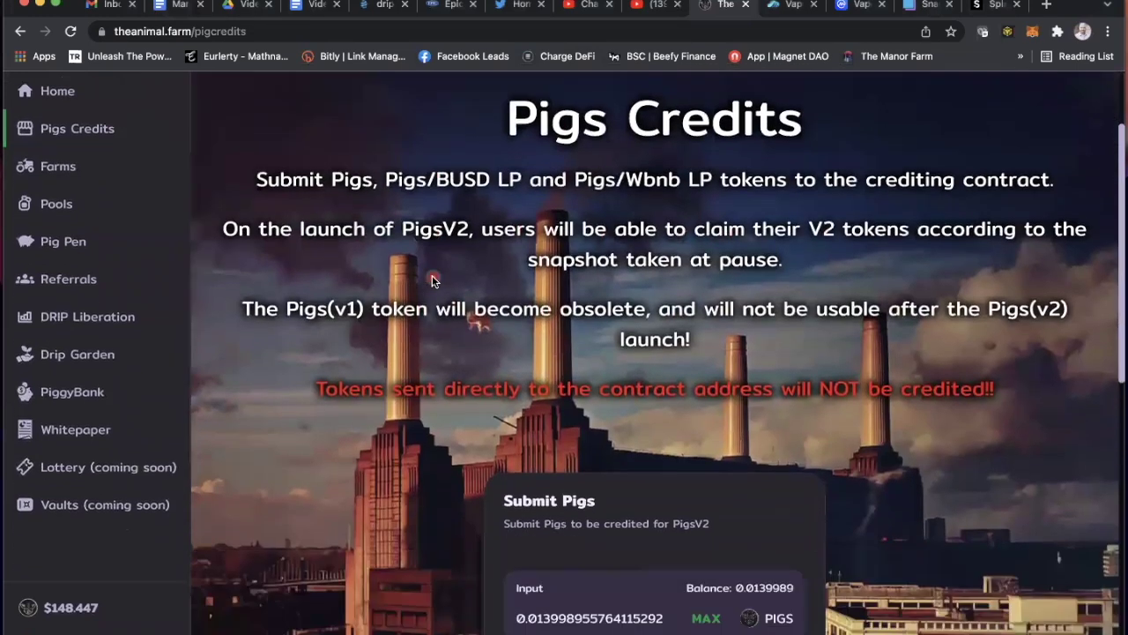
scroll(432, 281, "down", 3)
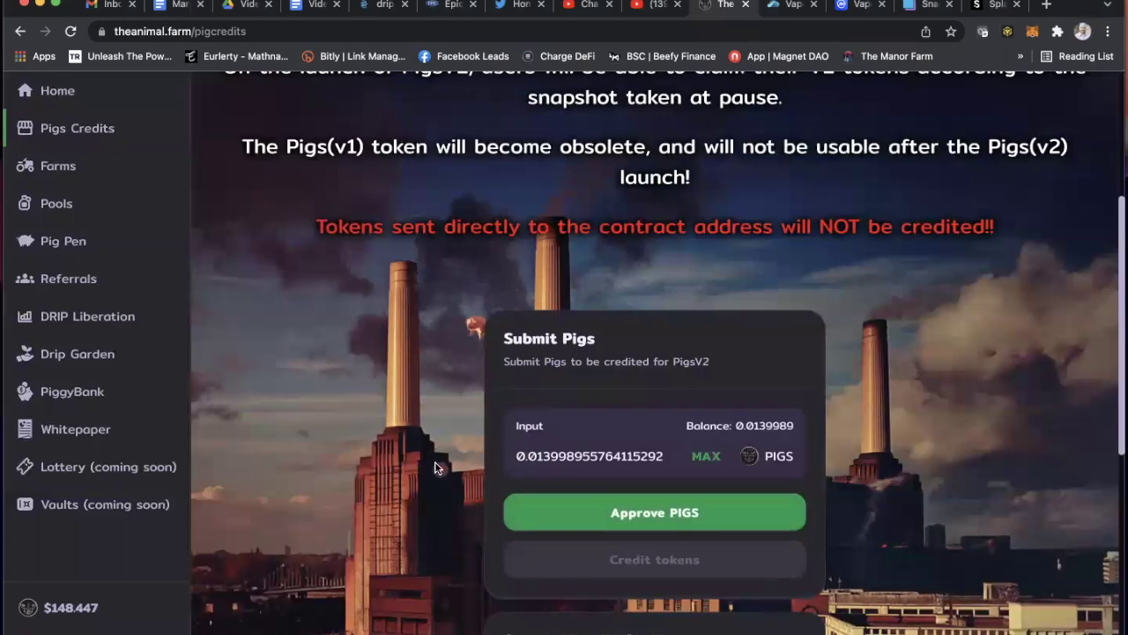
scroll(435, 466, "down", 1)
scroll(516, 550, "down", 5)
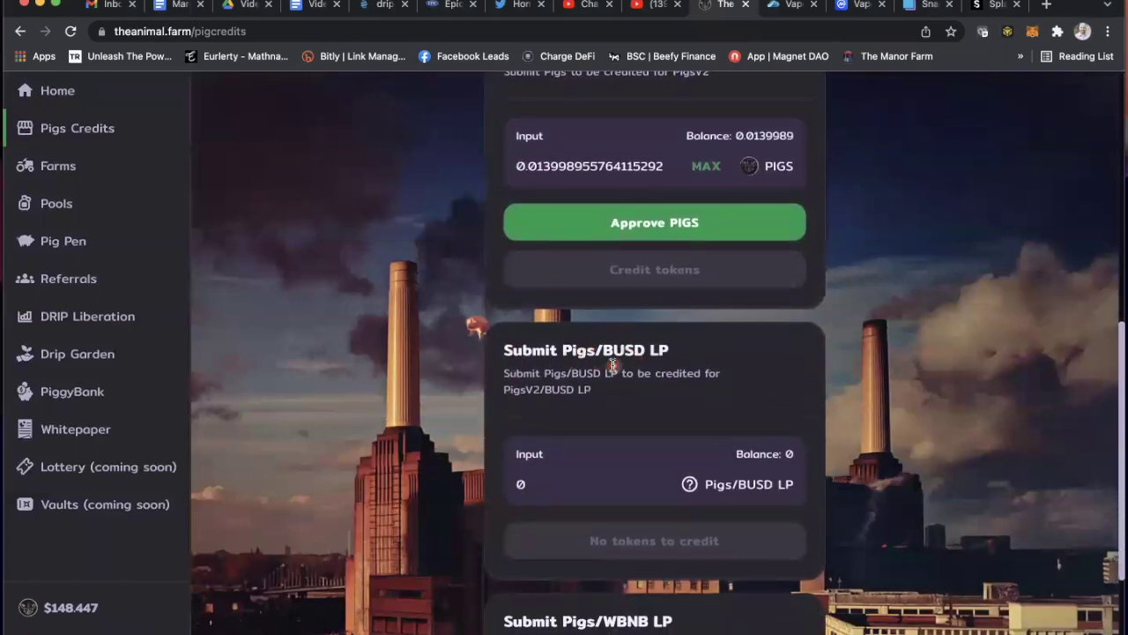
scroll(636, 357, "down", 3)
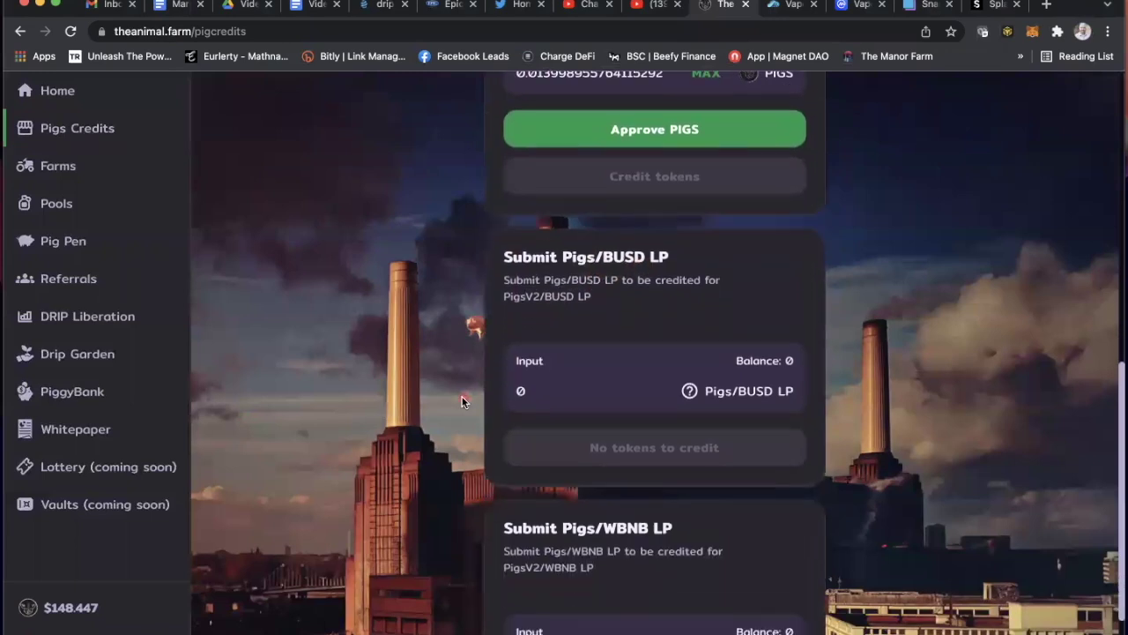
scroll(428, 415, "down", 1)
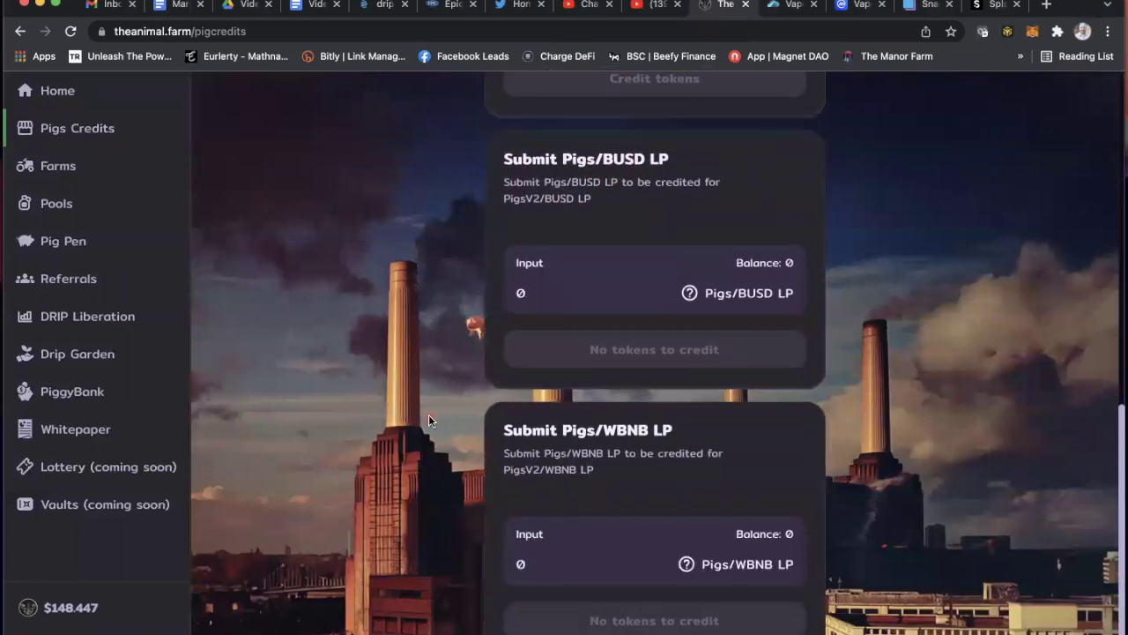
scroll(428, 414, "up", 5)
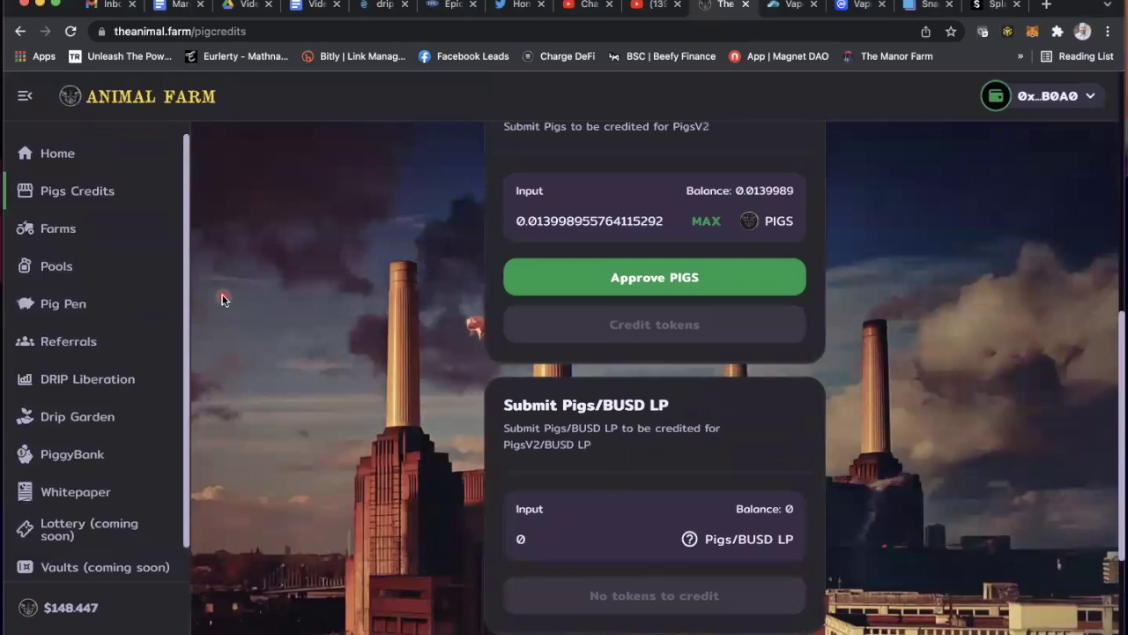
scroll(223, 300, "up", 1)
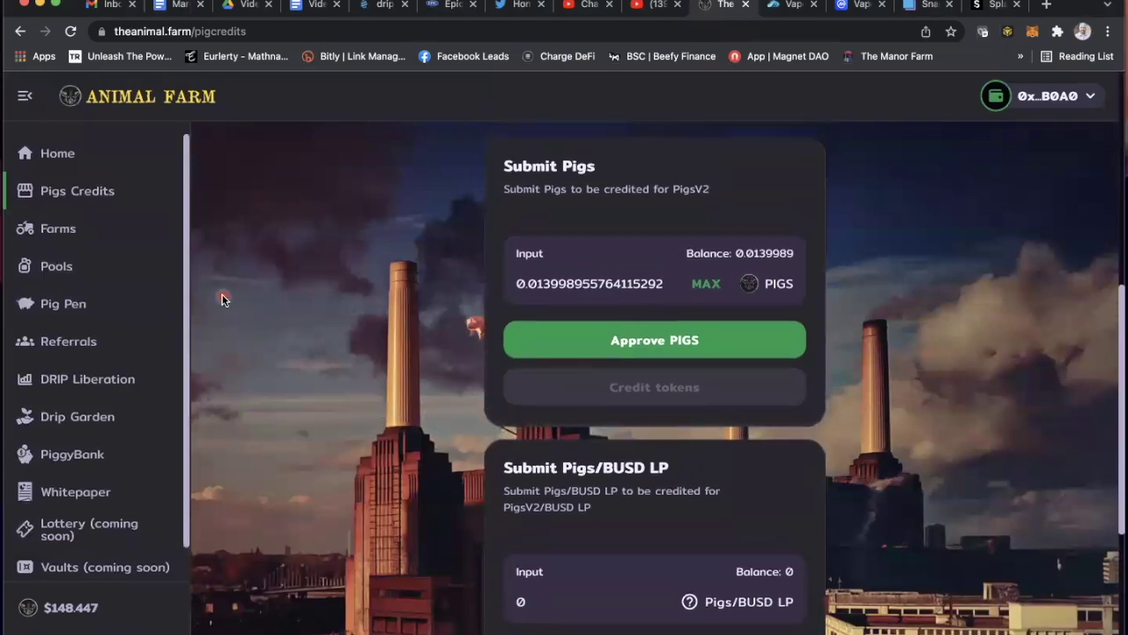
left_click(638, 343)
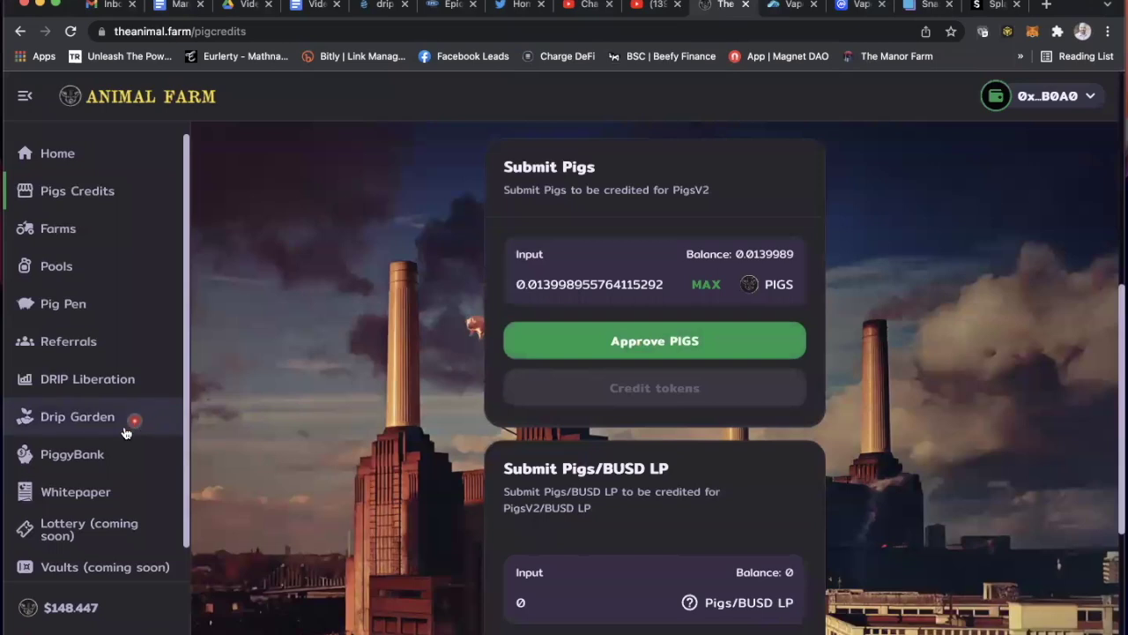
Step: Unstake the maximum PIGS amount from the Pig Pen, approve the withdrawal in the wallet and dismiss the notification
left_click(82, 305)
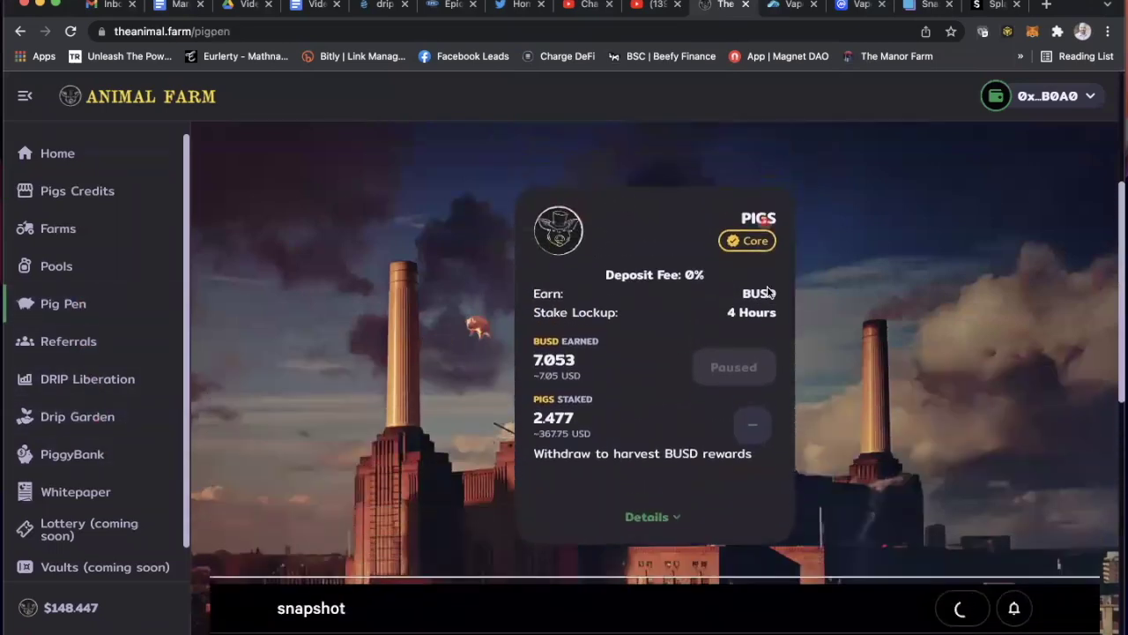
left_click(754, 428)
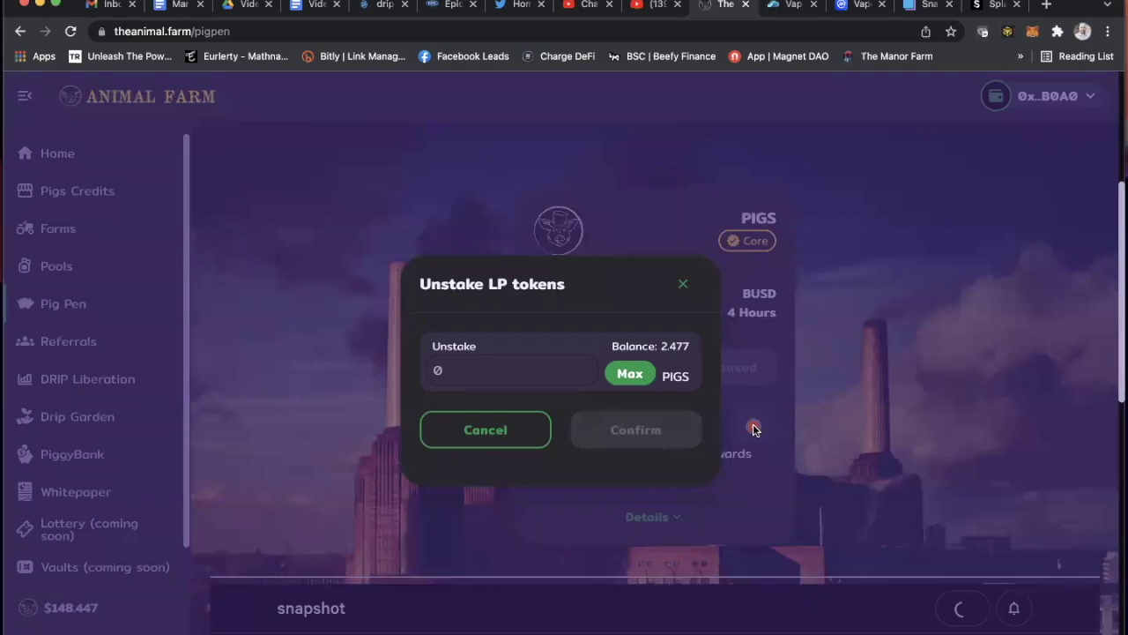
left_click(627, 375)
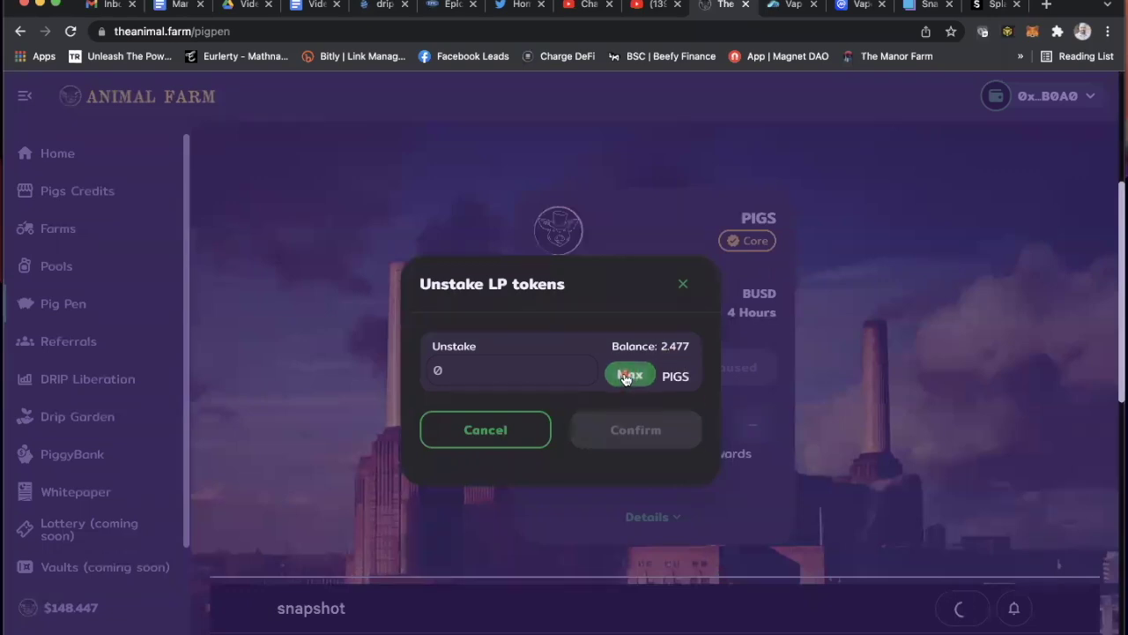
left_click(636, 434)
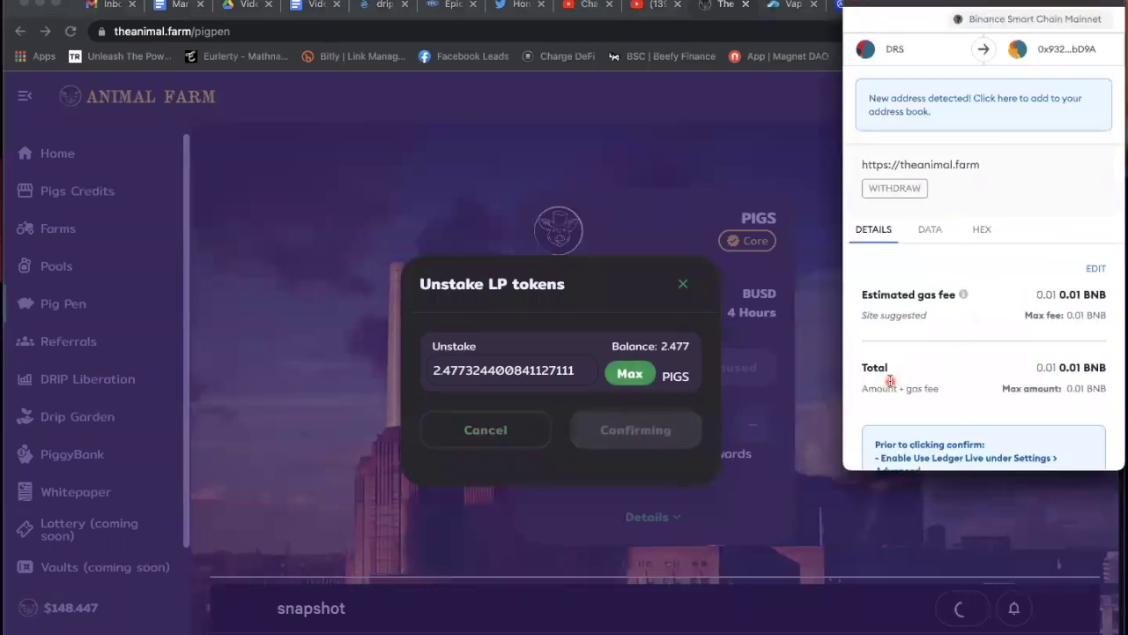
scroll(888, 380, "down", 2)
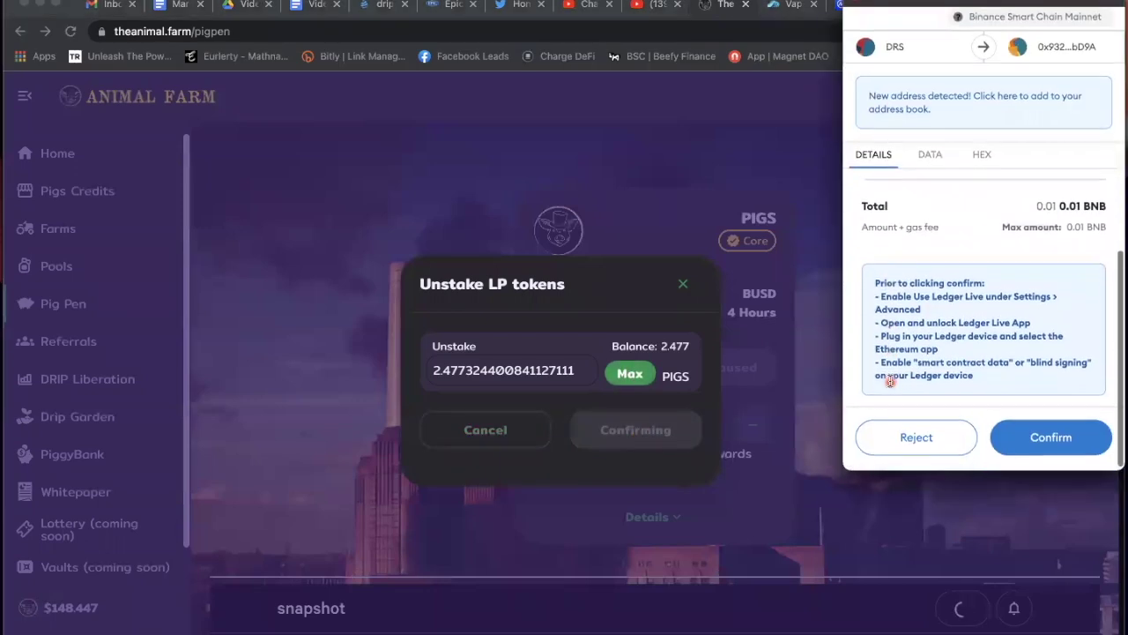
left_click(1036, 448)
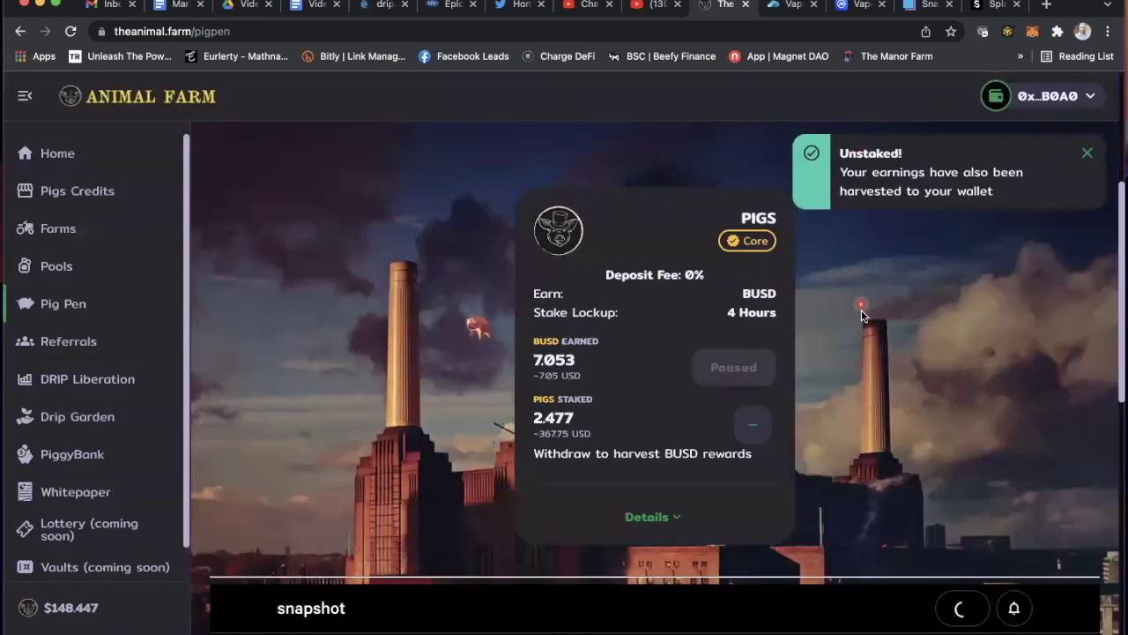
left_click(1087, 153)
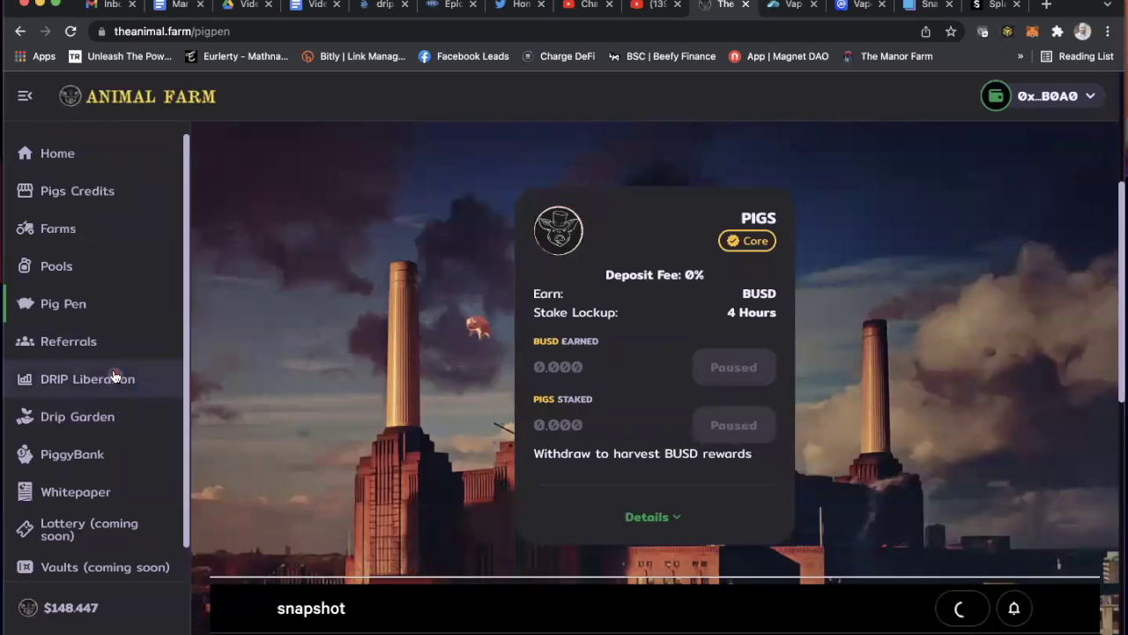
Step: Review the My Piggy Banks table on the PiggyBank page and the staking cards on the Pools page
left_click(123, 449)
scroll(239, 422, "down", 10)
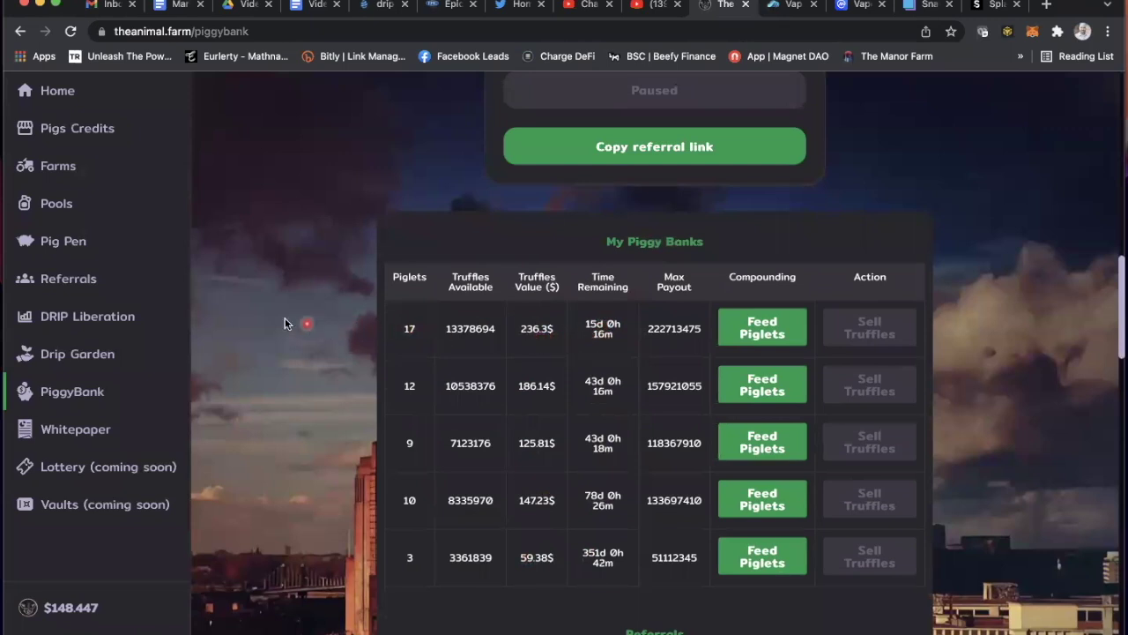
left_click(71, 206)
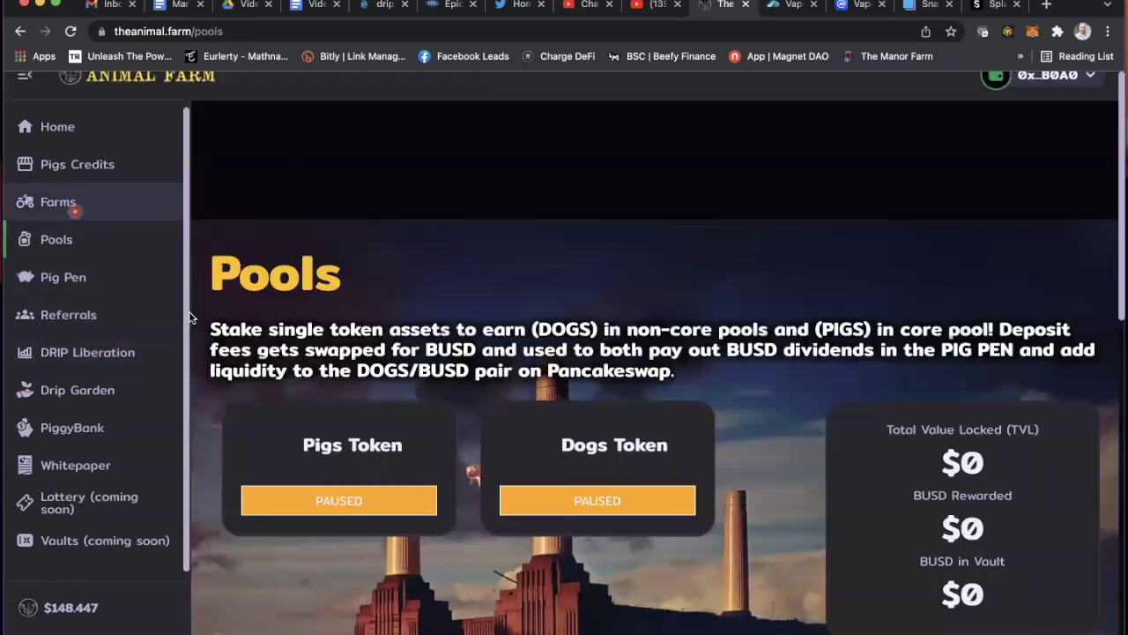
scroll(397, 528, "down", 5)
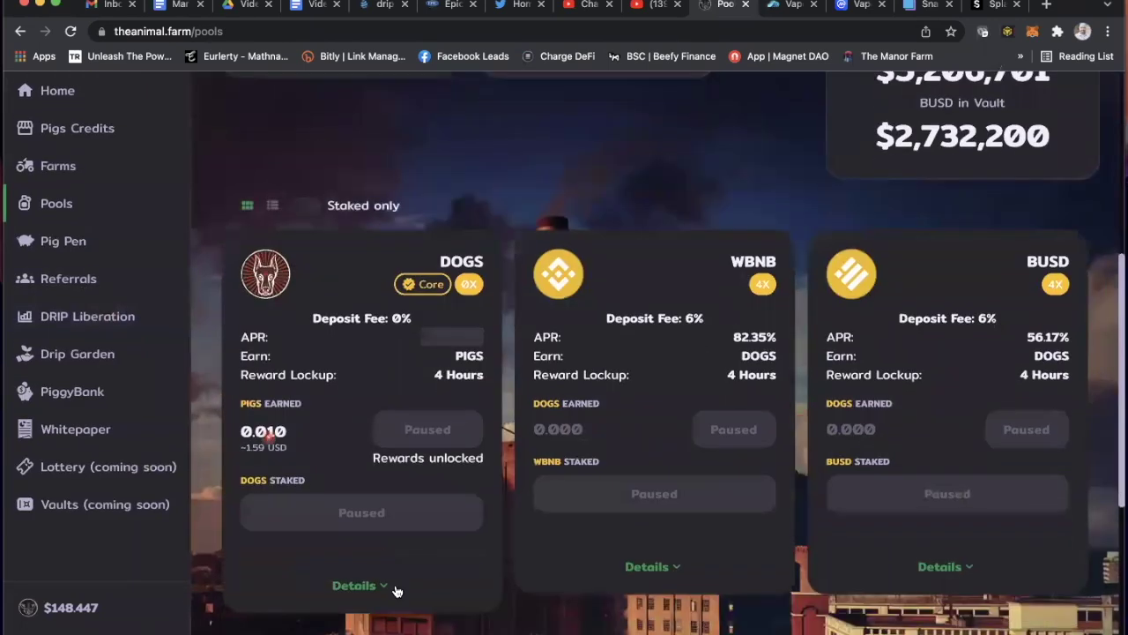
scroll(194, 353, "up", 2)
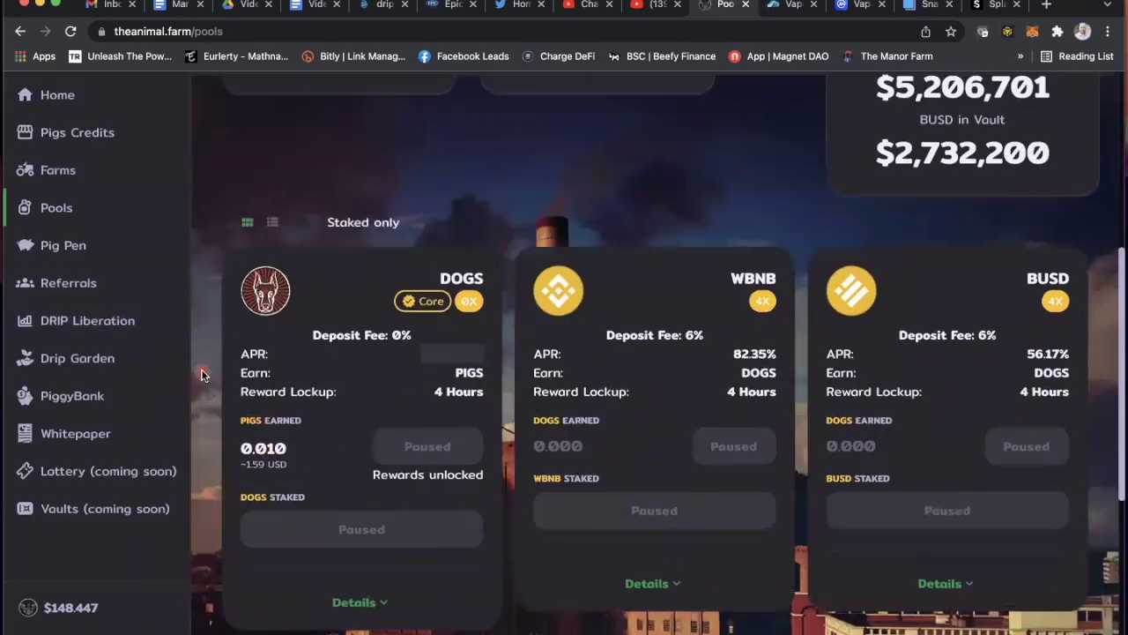
Step: Check the PIGS earned on the DOGS/BUSD, DOGS/WBNB and DRIP/BUSD cards of the Farms page
left_click(78, 228)
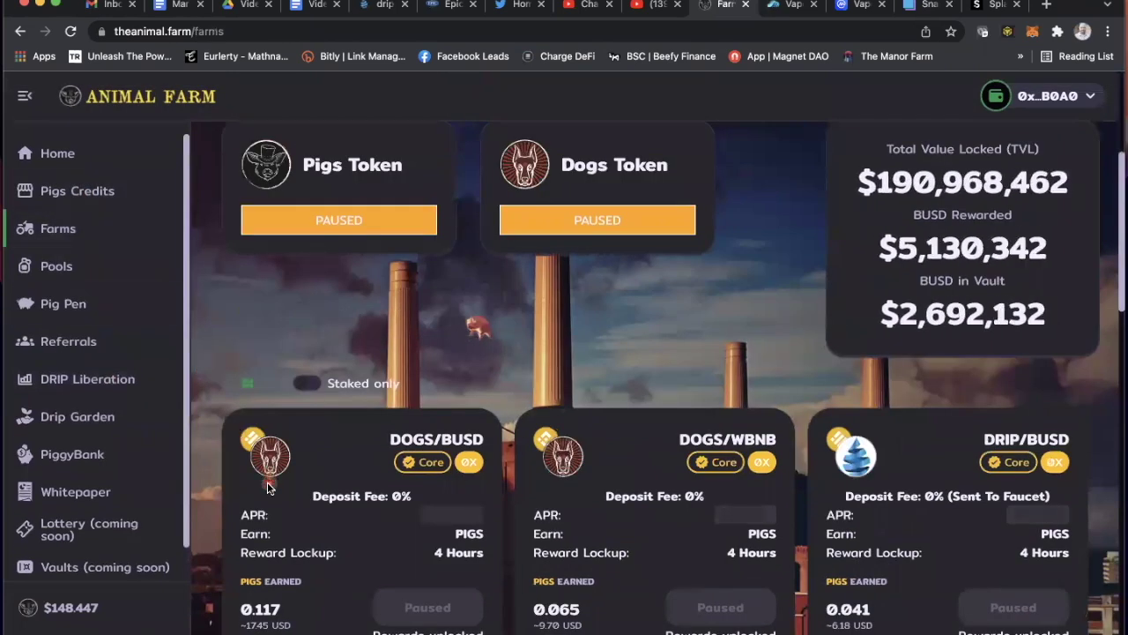
scroll(268, 482, "down", 1)
scroll(268, 481, "down", 2)
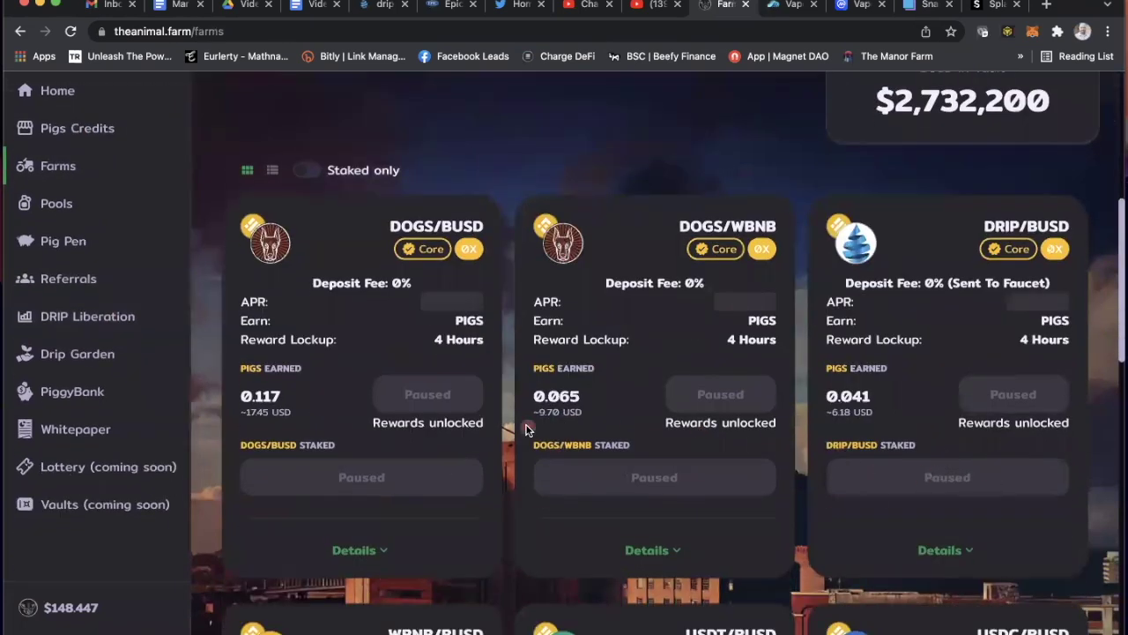
scroll(201, 400, "up", 3)
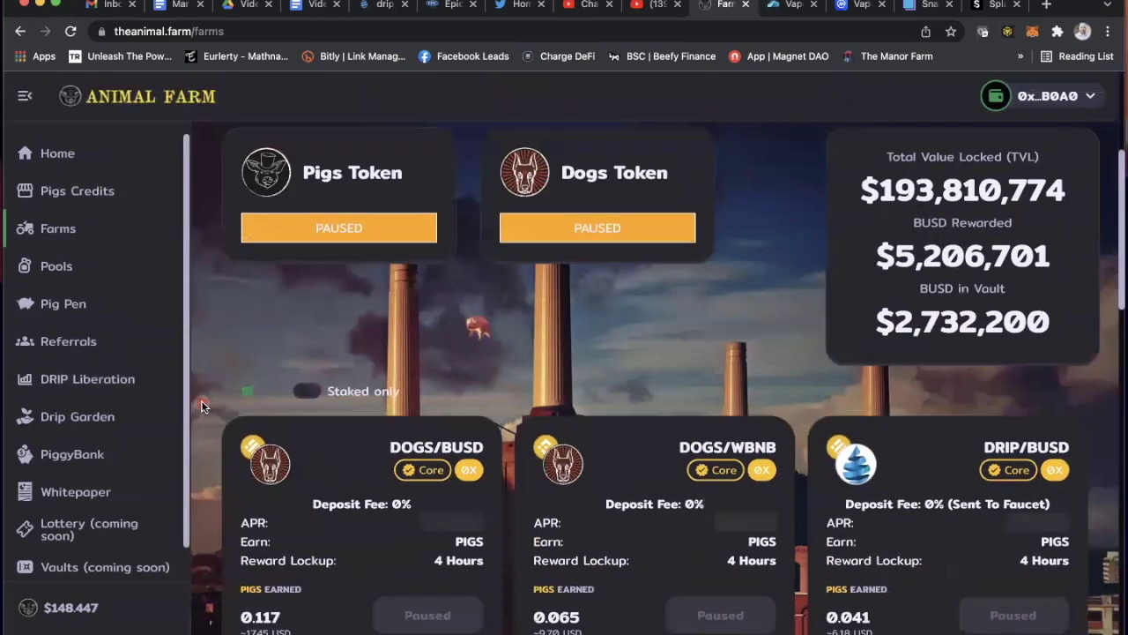
Step: Return to Pigs Credits, approve PIGS for the crediting contract and confirm the permission in the wallet
left_click(88, 193)
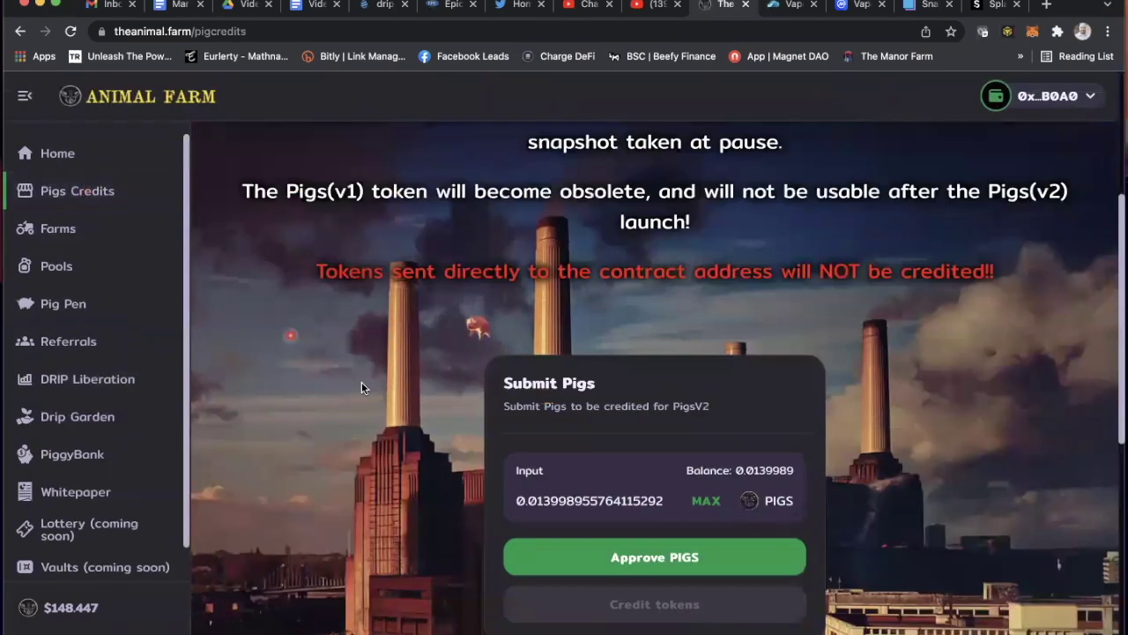
scroll(421, 406, "down", 3)
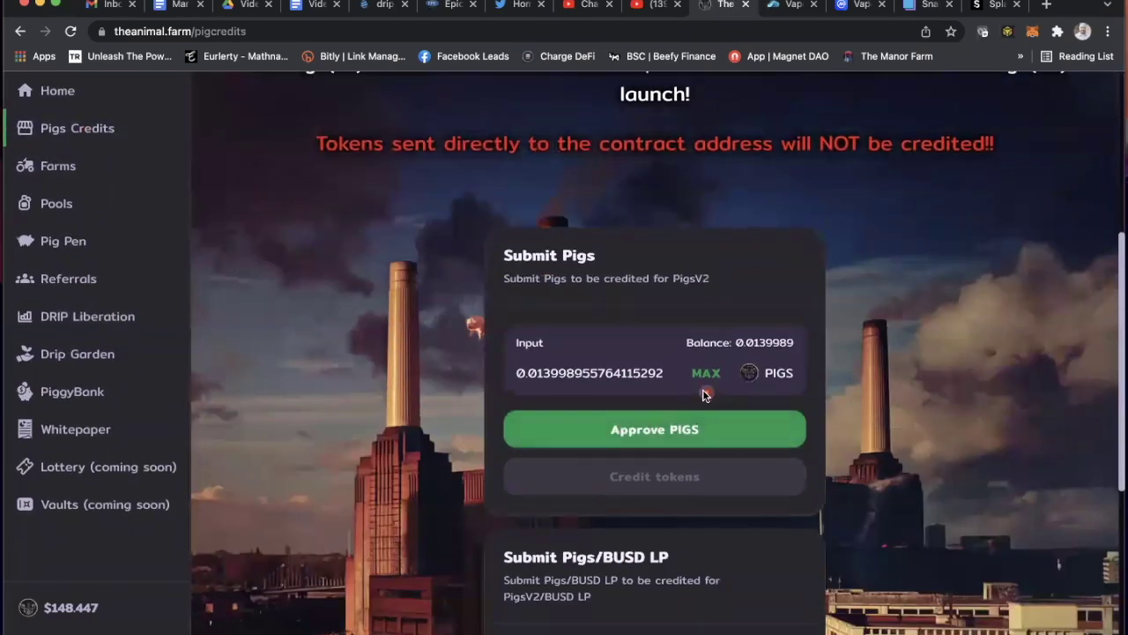
left_click(156, 165)
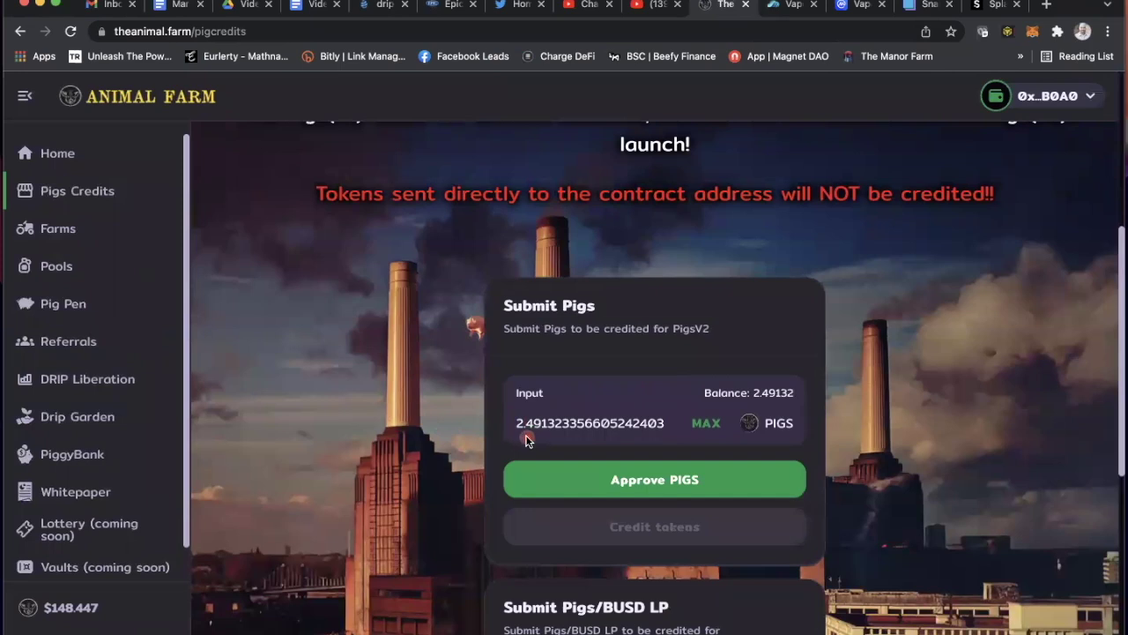
left_click(624, 486)
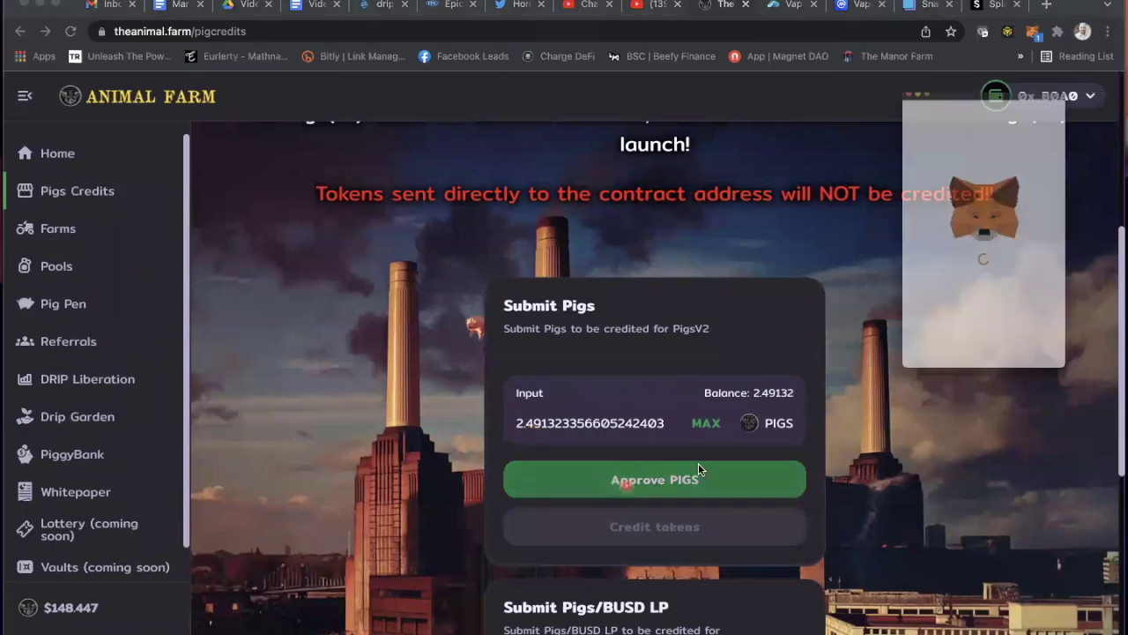
scroll(917, 370, "down", 3)
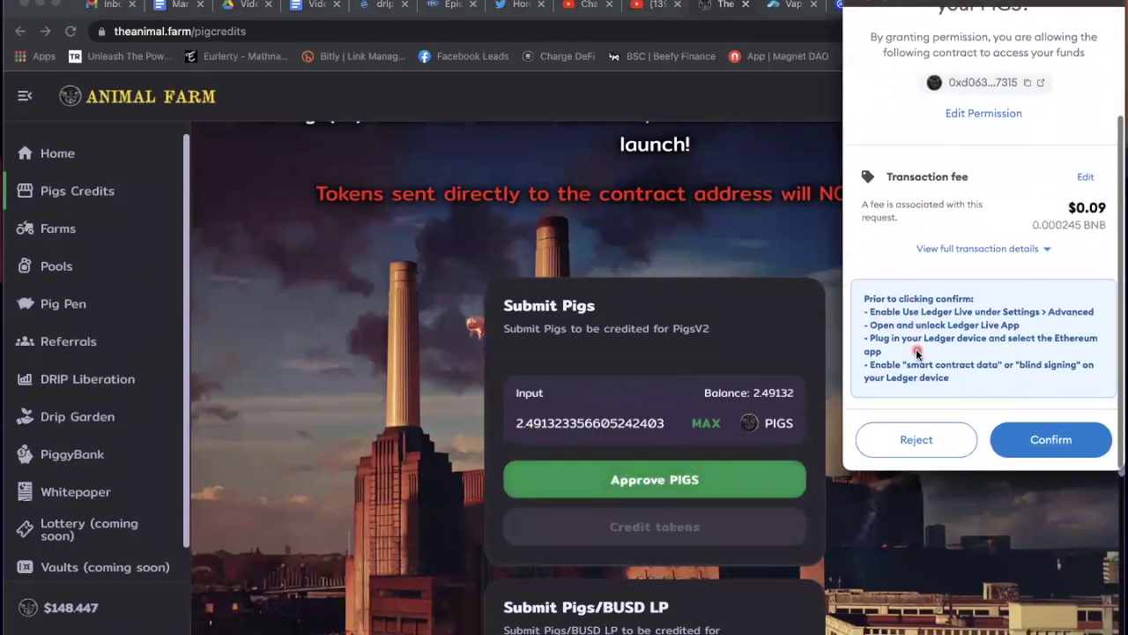
left_click(1057, 441)
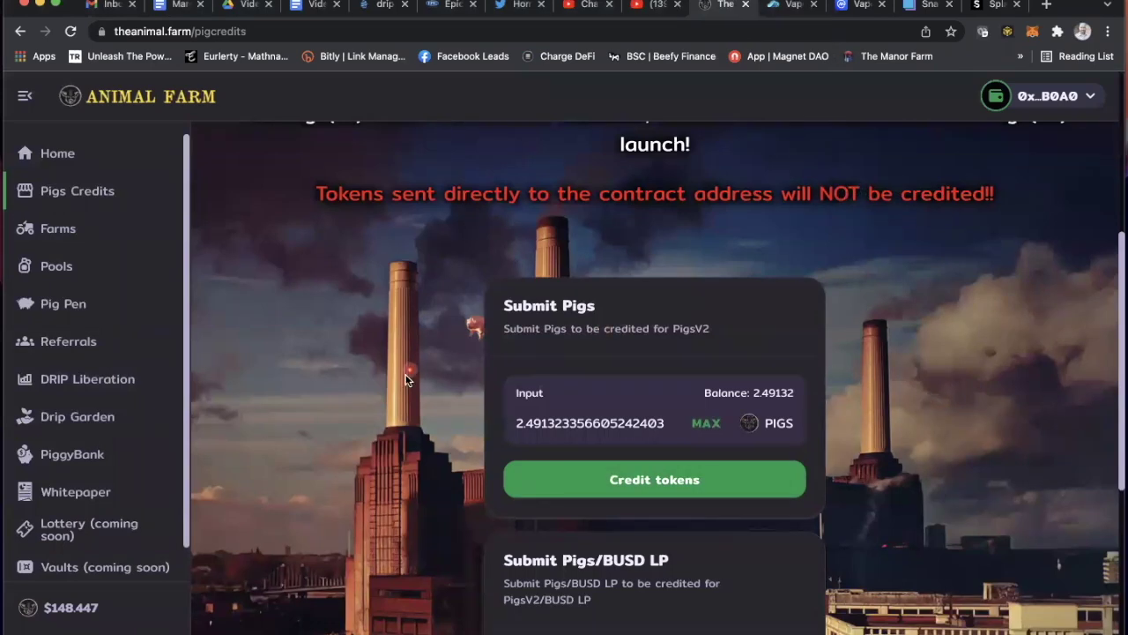
Step: Credit the full 2.491323356605242403 PIGS for PigsV2 and confirm the contract interaction in the wallet
scroll(406, 379, "down", 2)
scroll(406, 379, "up", 2)
scroll(406, 379, "up", 1)
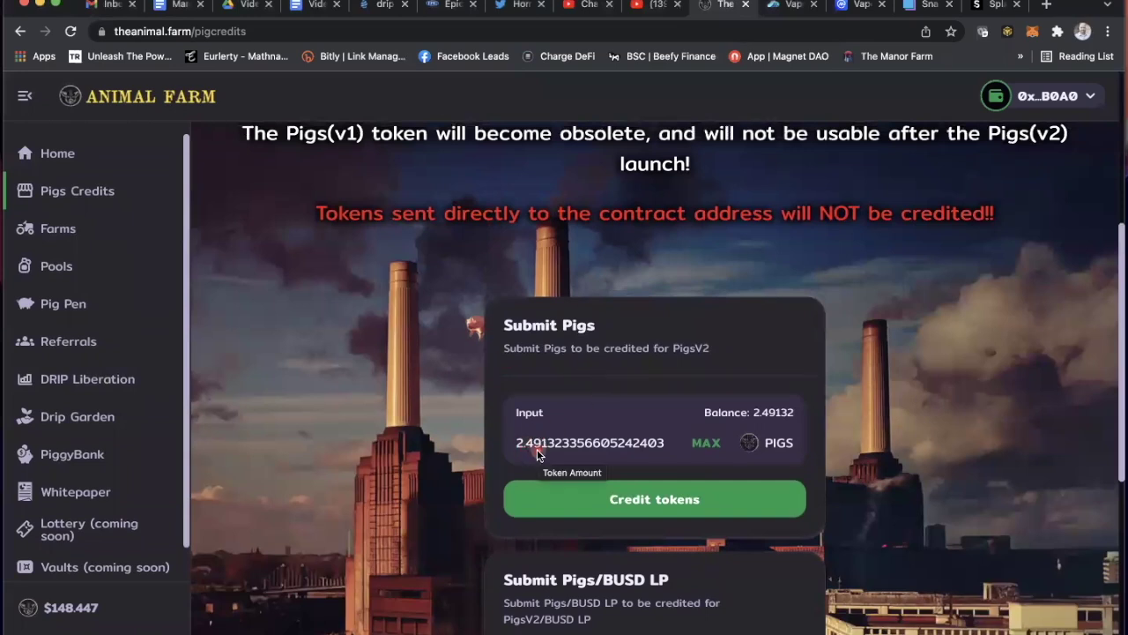
scroll(537, 449, "down", 2)
left_click(640, 417)
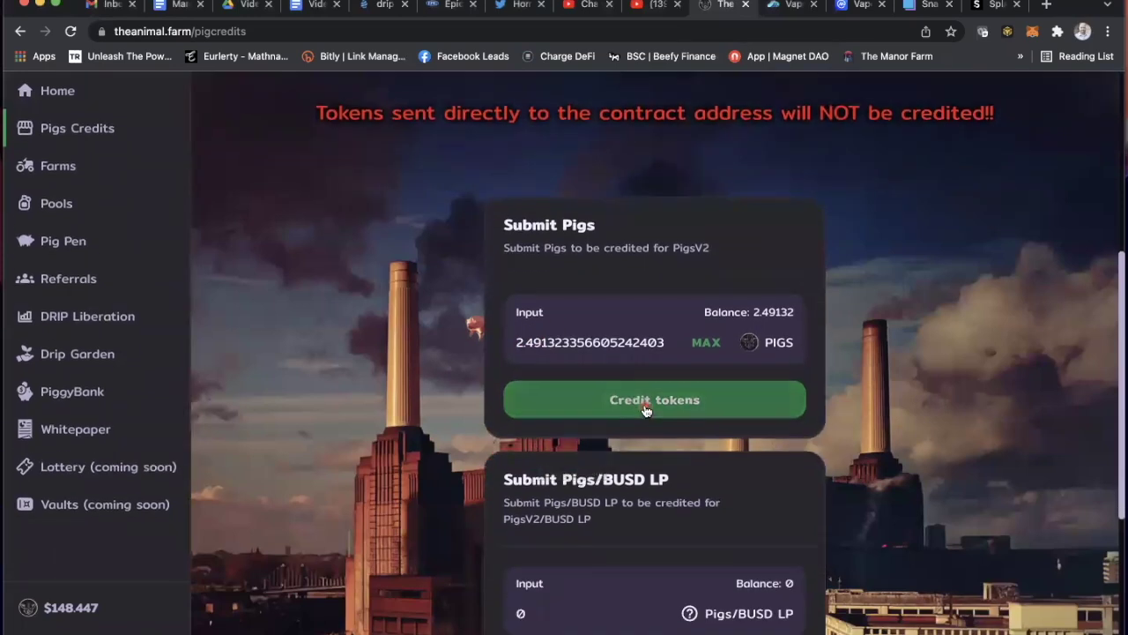
scroll(924, 381, "down", 5)
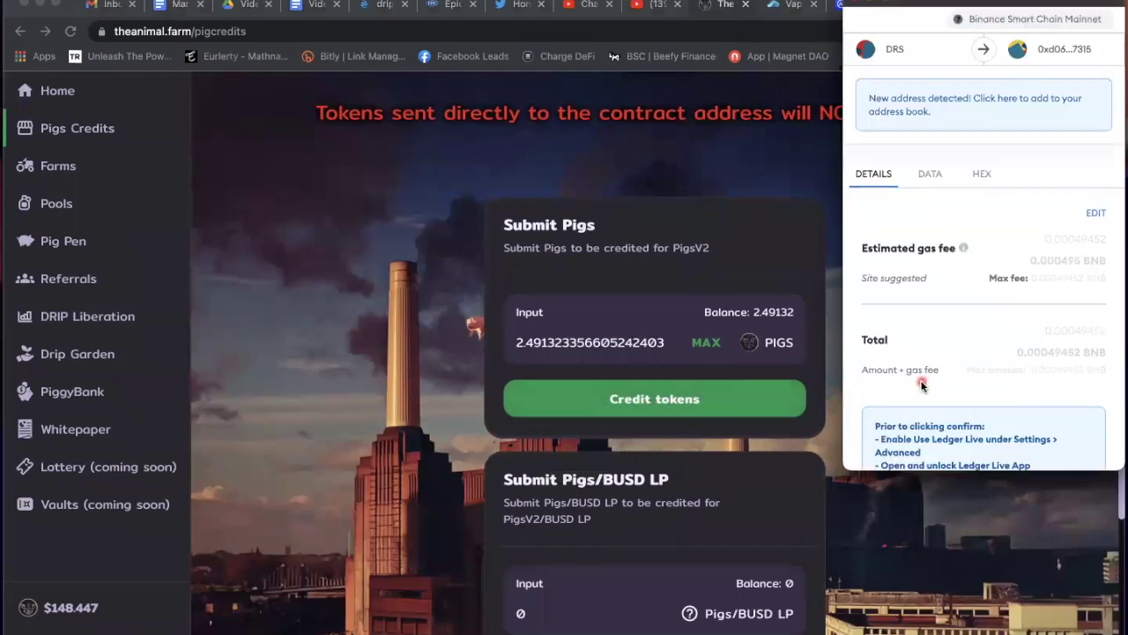
scroll(925, 380, "up", 4)
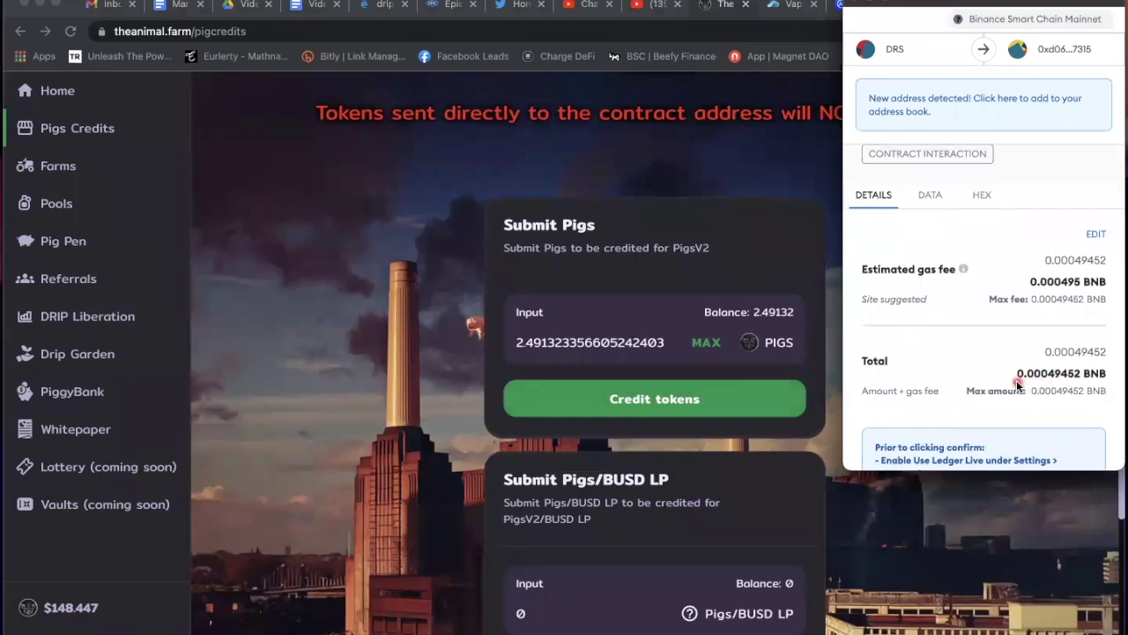
scroll(1016, 383, "down", 4)
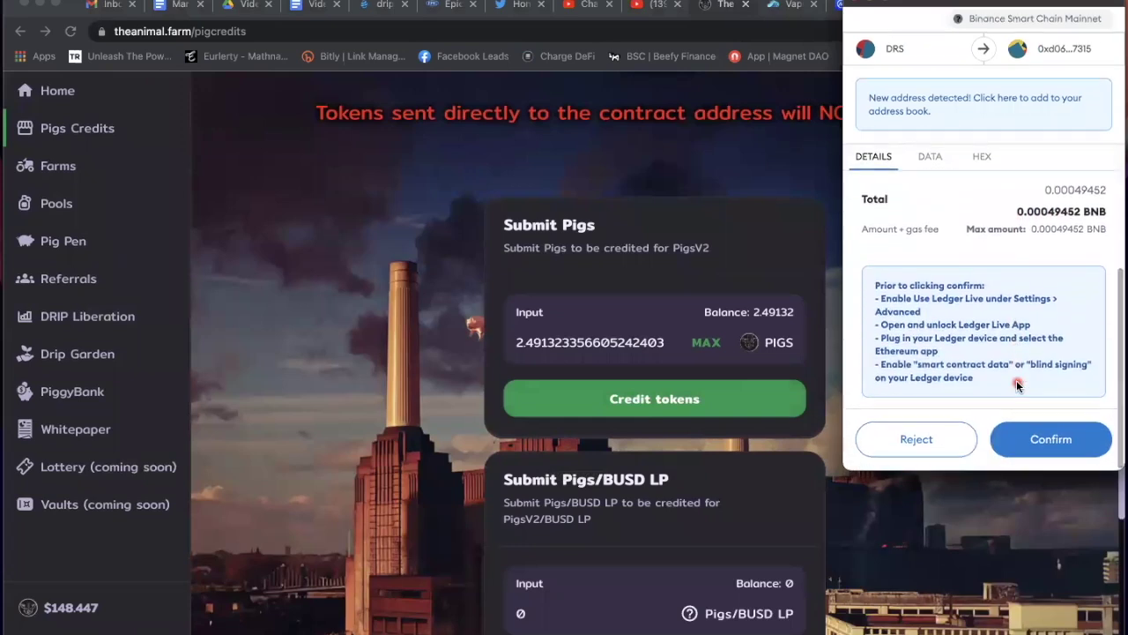
left_click(1035, 444)
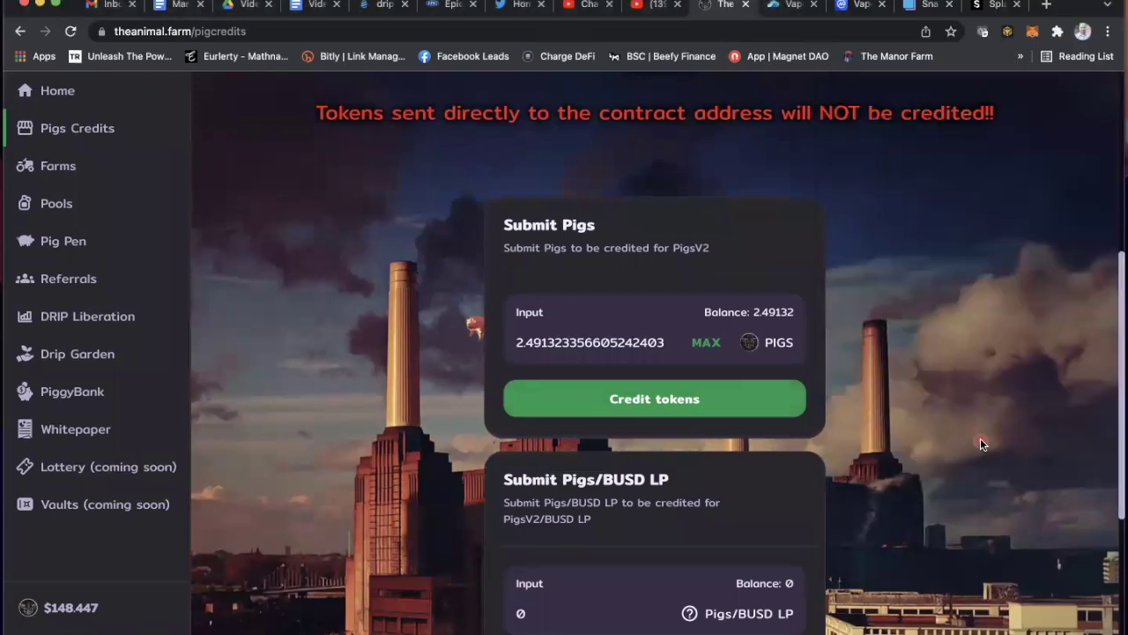
scroll(837, 394, "up", 2)
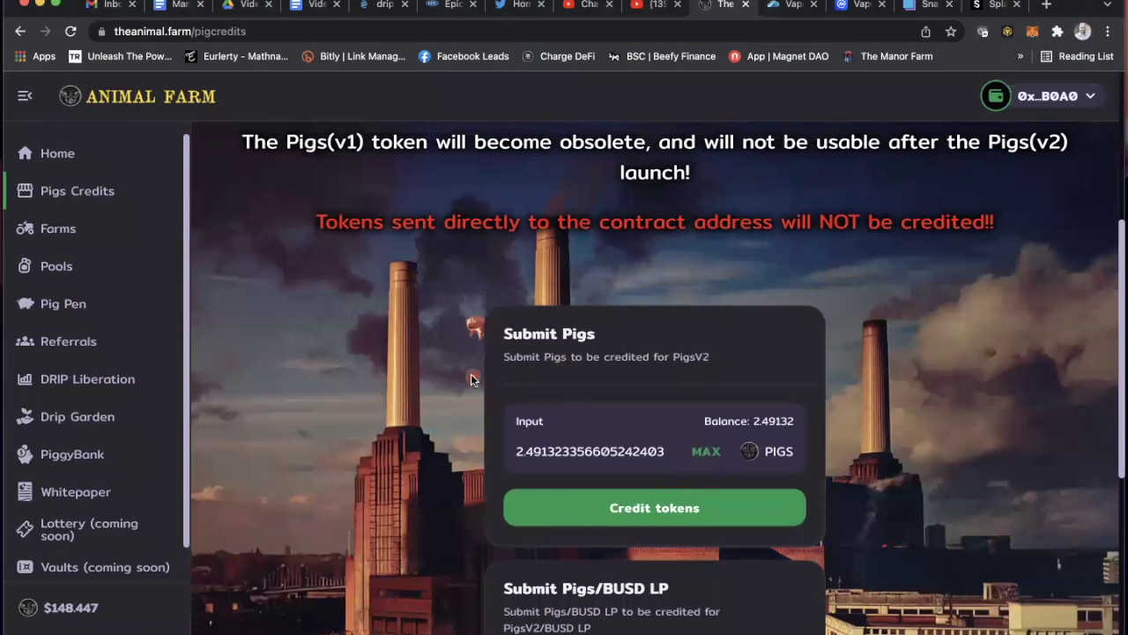
Step: Dismiss the transaction receipt and review the Submit Pigs and Submit Pigs/BUSD LP cards on the Pigs Credits page
scroll(471, 380, "down", 1)
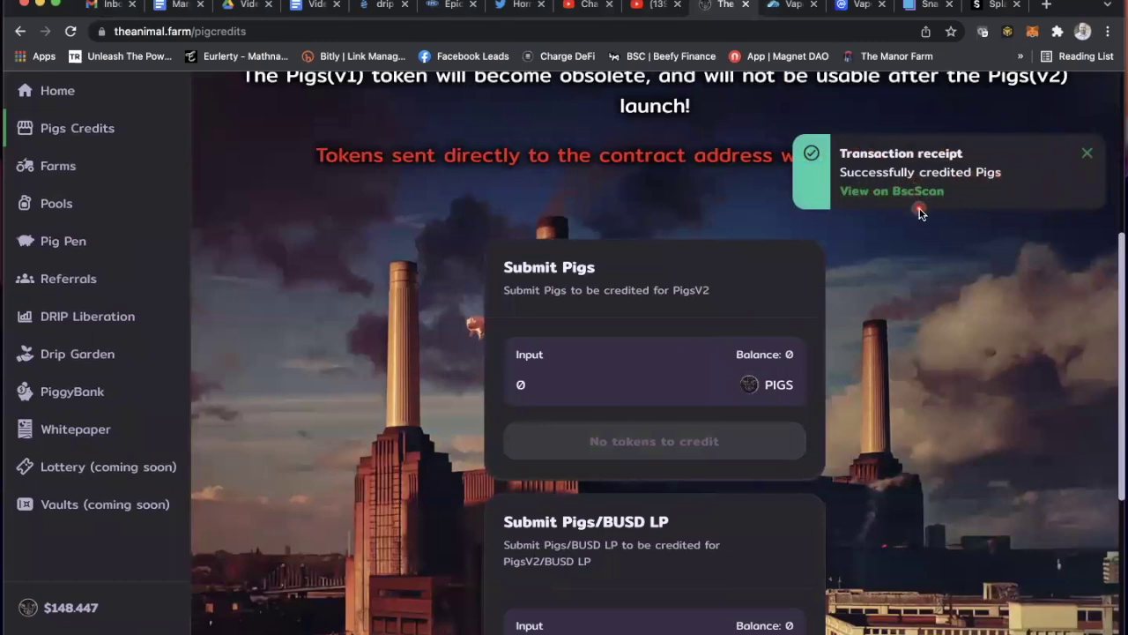
left_click(1086, 154)
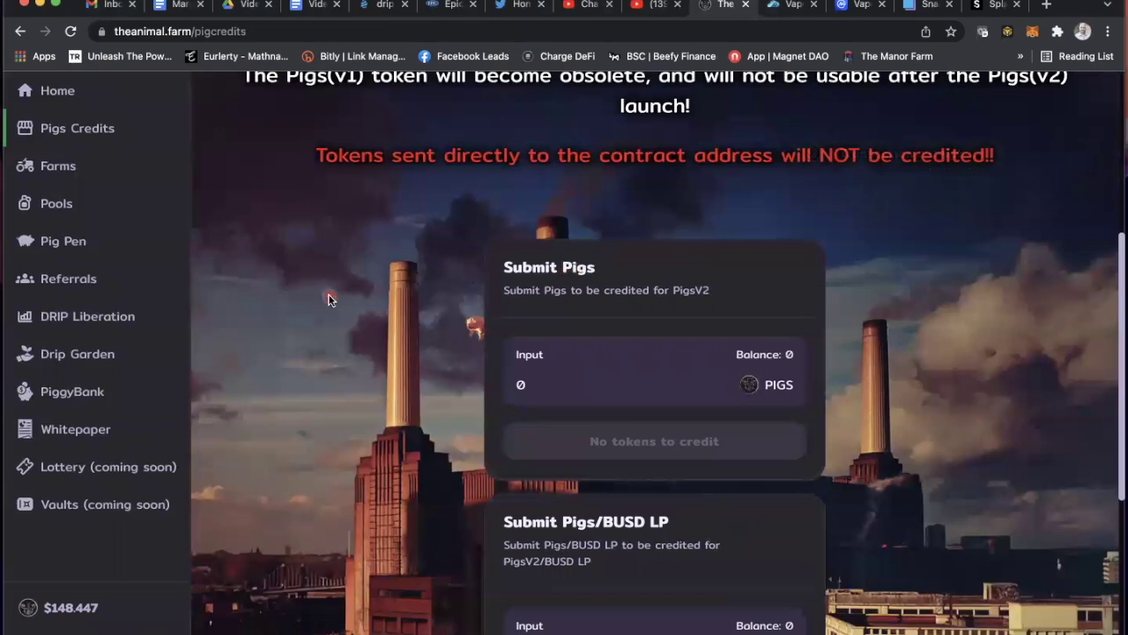
scroll(328, 294, "up", 3)
scroll(329, 297, "down", 3)
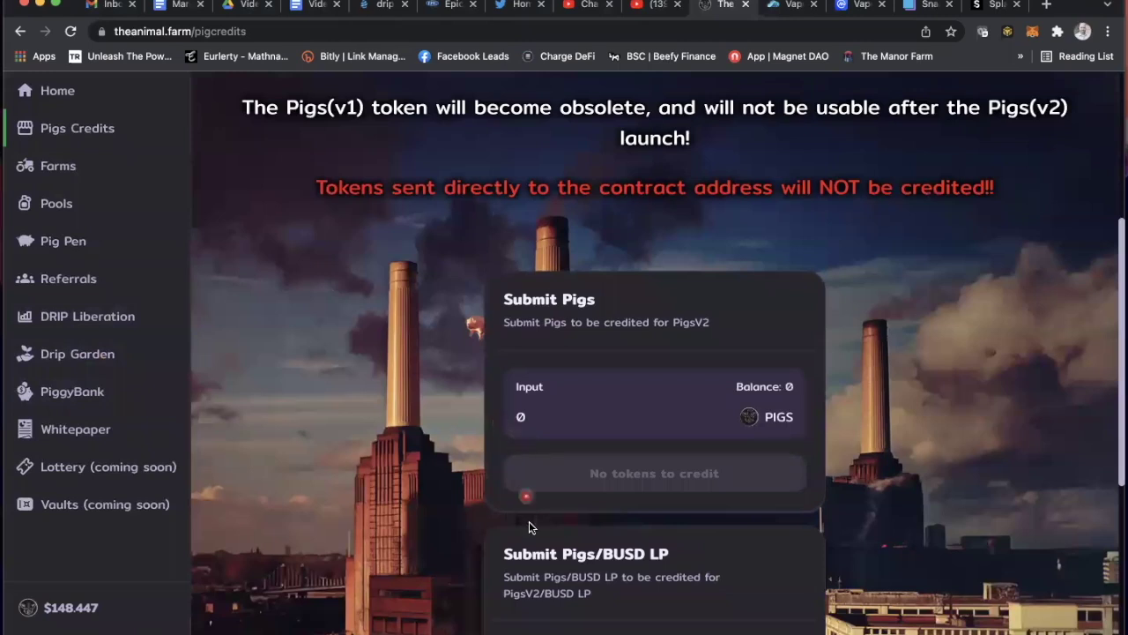
scroll(529, 529, "down", 4)
scroll(529, 534, "up", 2)
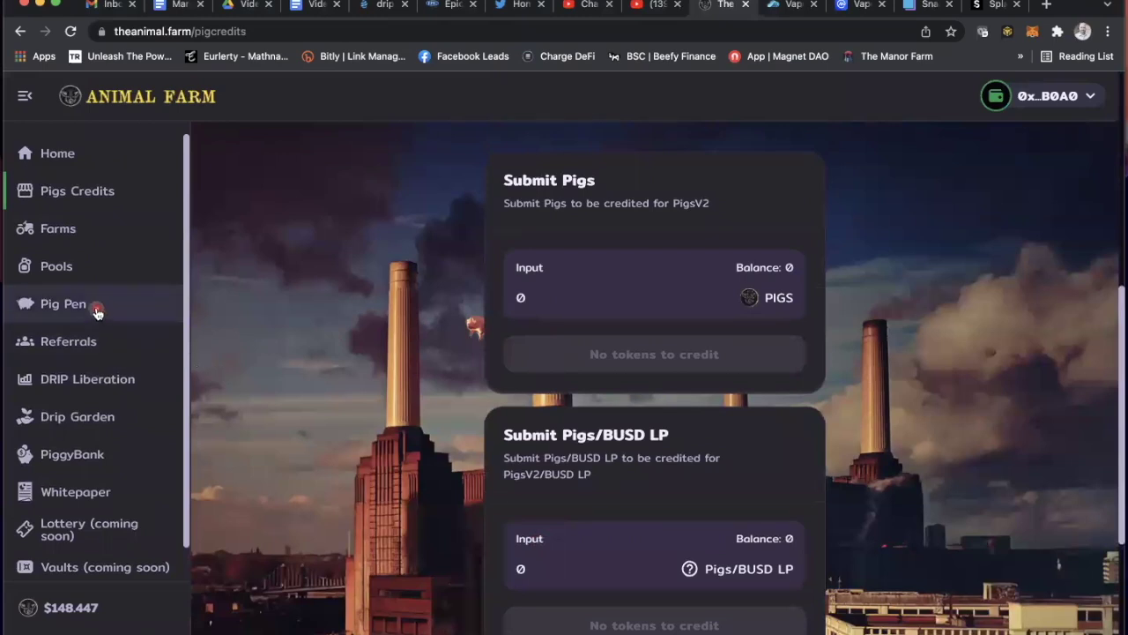
Step: Visit the Pig Pen page, and reread the crediting instructions and submission cards on the Pigs Credits page
left_click(66, 303)
scroll(443, 459, "down", 5)
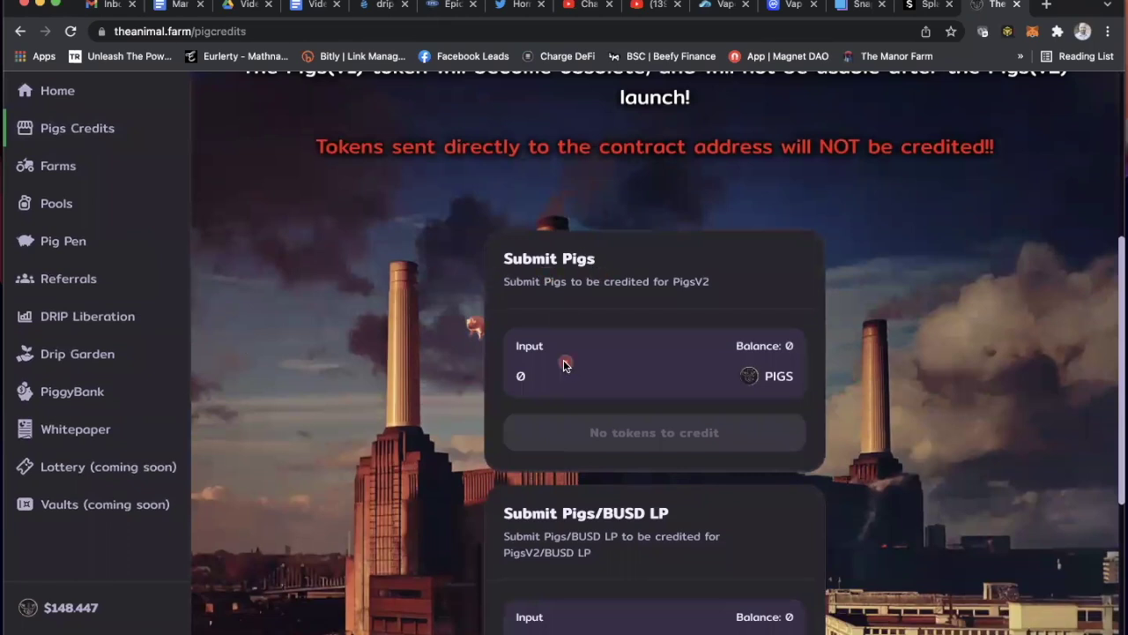
scroll(563, 359, "down", 1)
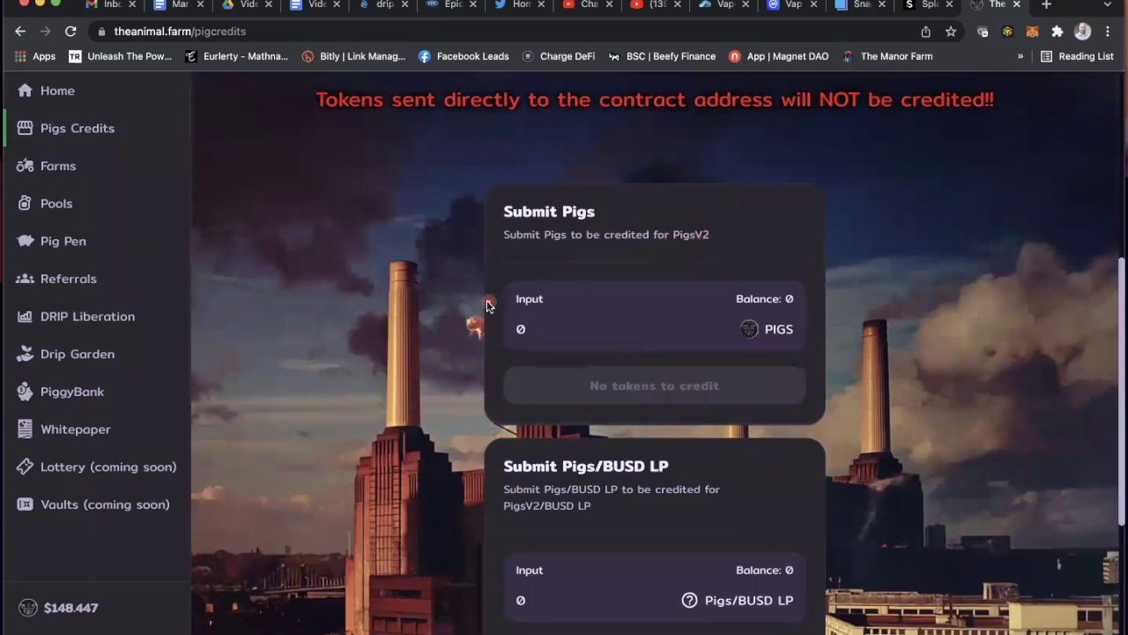
scroll(335, 331, "down", 1)
scroll(335, 330, "up", 5)
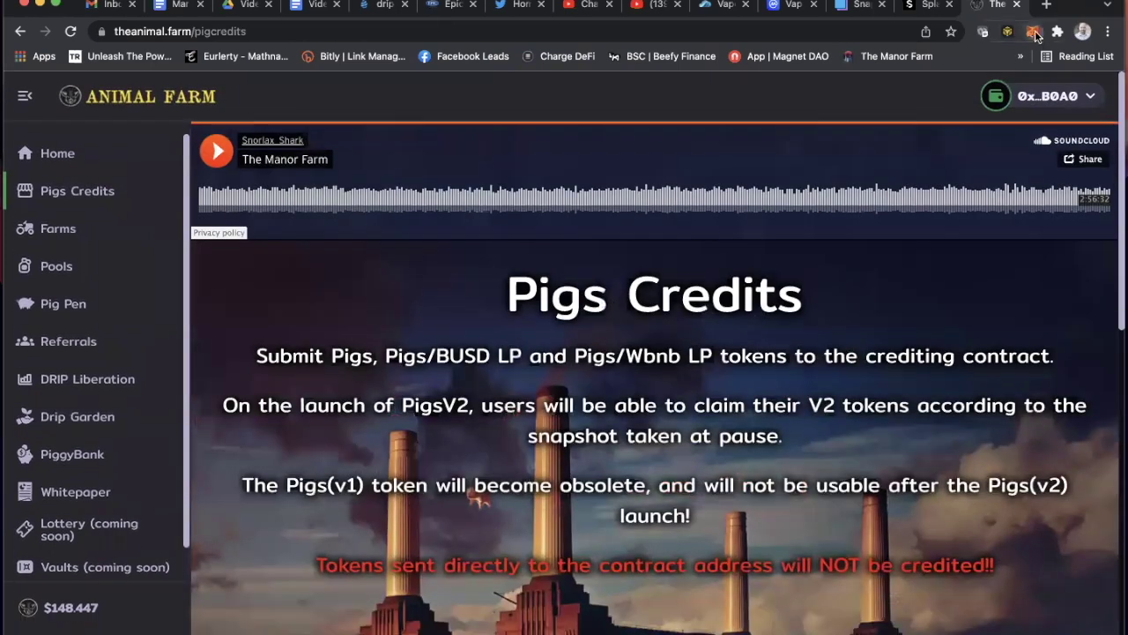
Step: Review the token balances in the MetaMask wallet's asset list, and close the wallet
left_click(1034, 33)
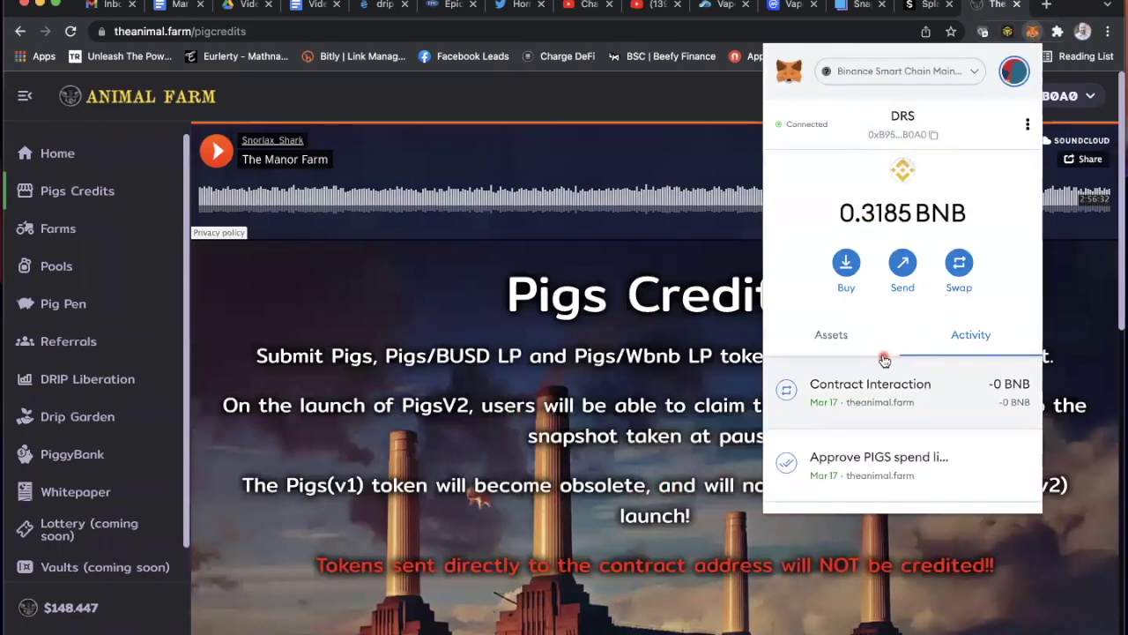
left_click(831, 336)
scroll(833, 366, "down", 3)
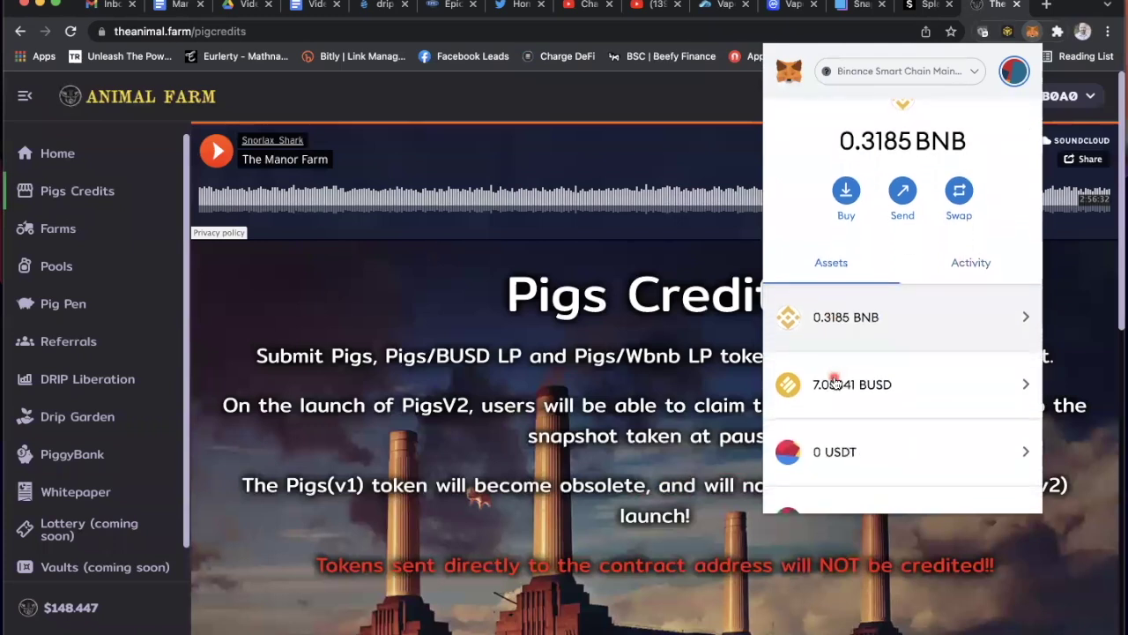
scroll(836, 381, "down", 1)
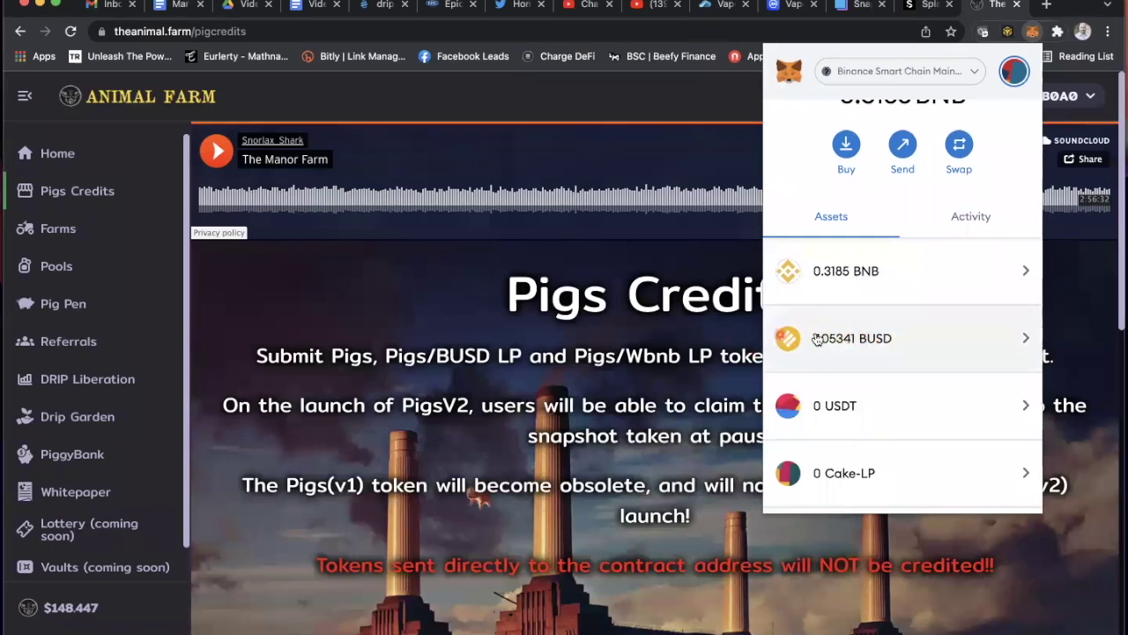
left_click(435, 293)
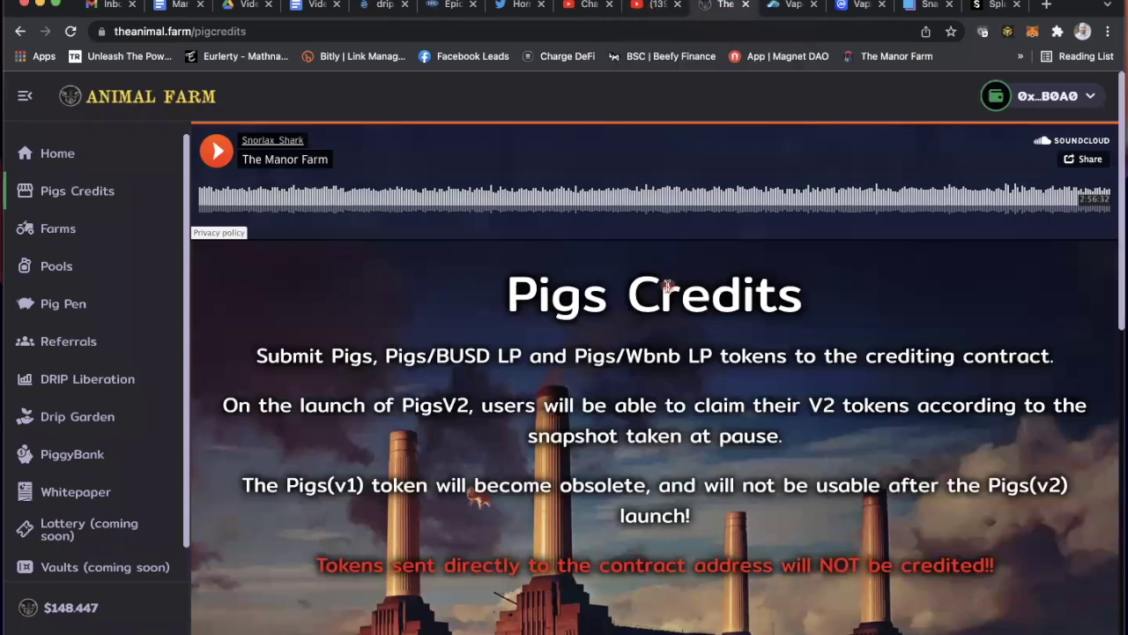
Step: Switch to YouTube to view the channel's home page and its uploads
left_click(654, 7)
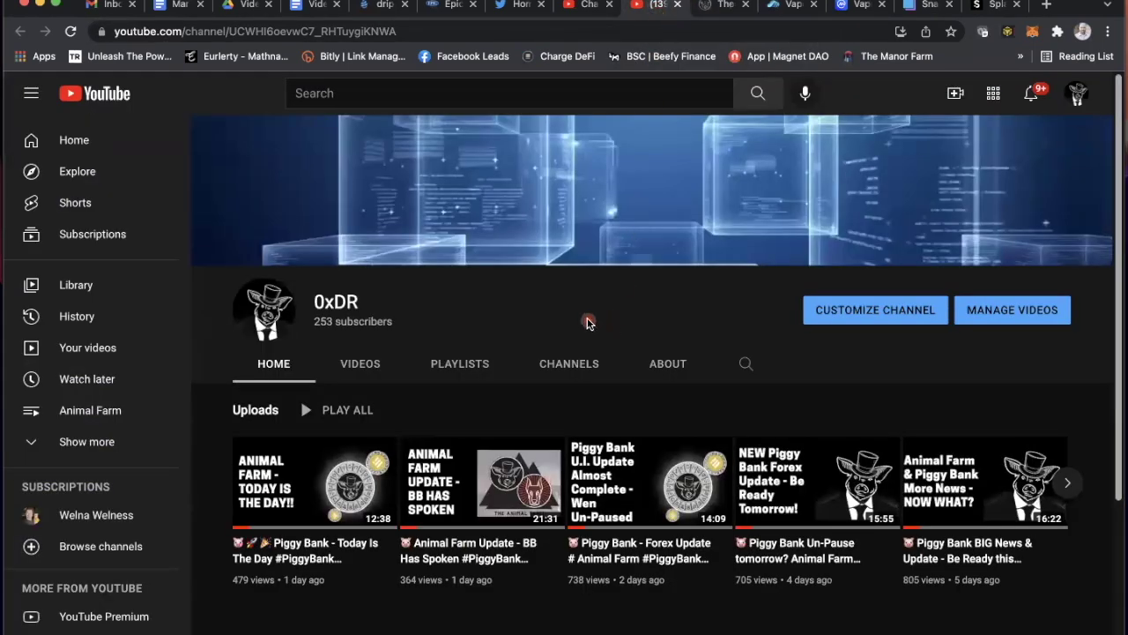